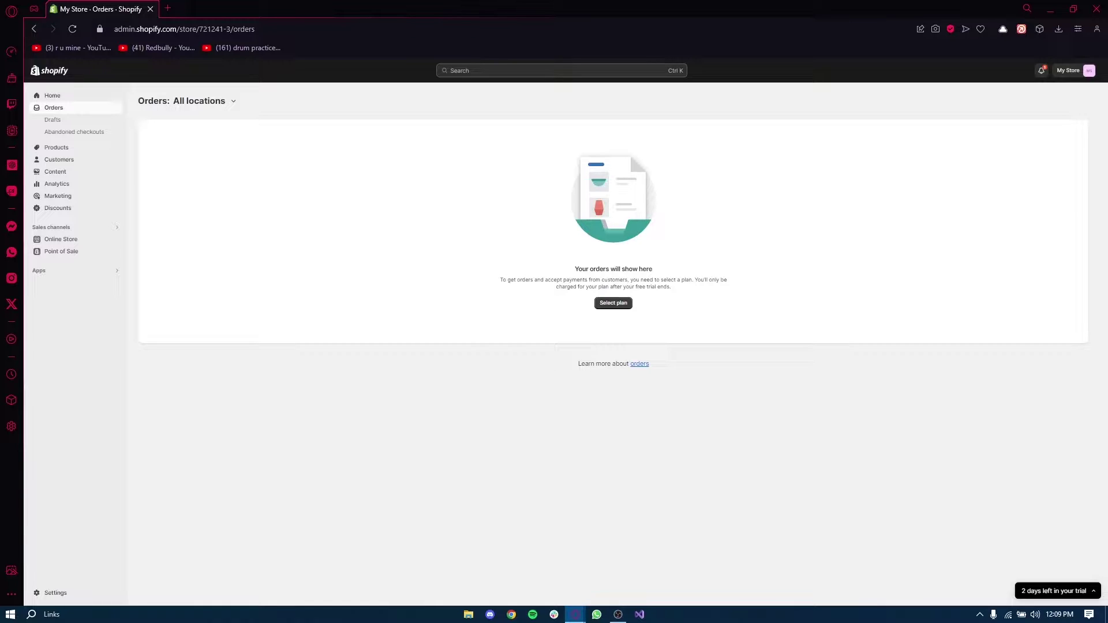
- Go to the Shopify admin Home page showing the setup guide
left_click(68, 97)
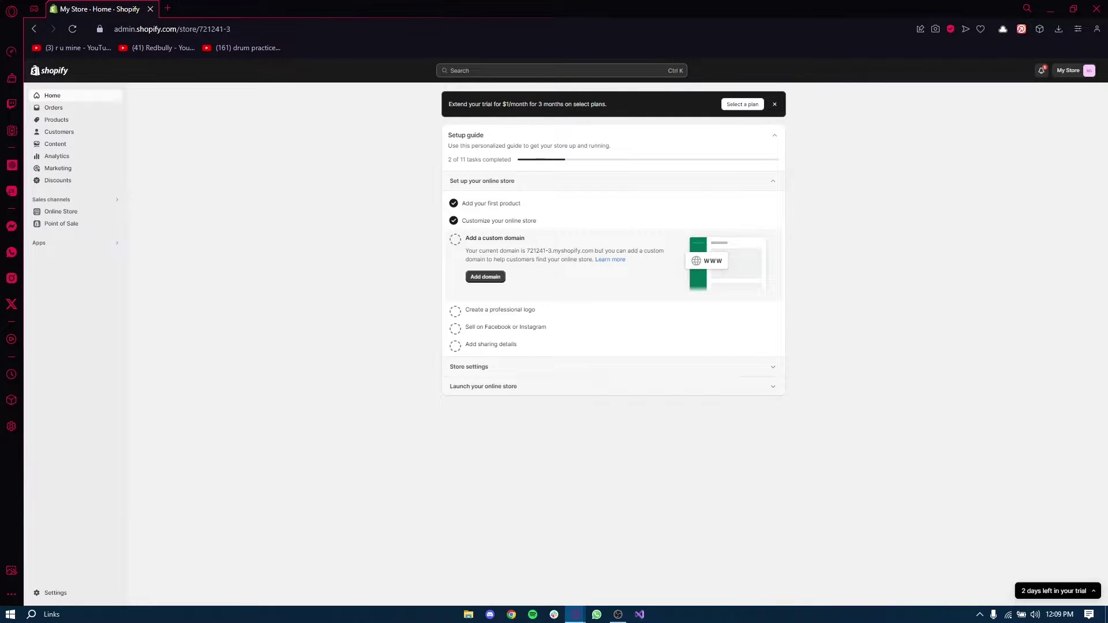
- In a new tab, search Google for 'temu' and open the official Temu shopping site
left_click(168, 8)
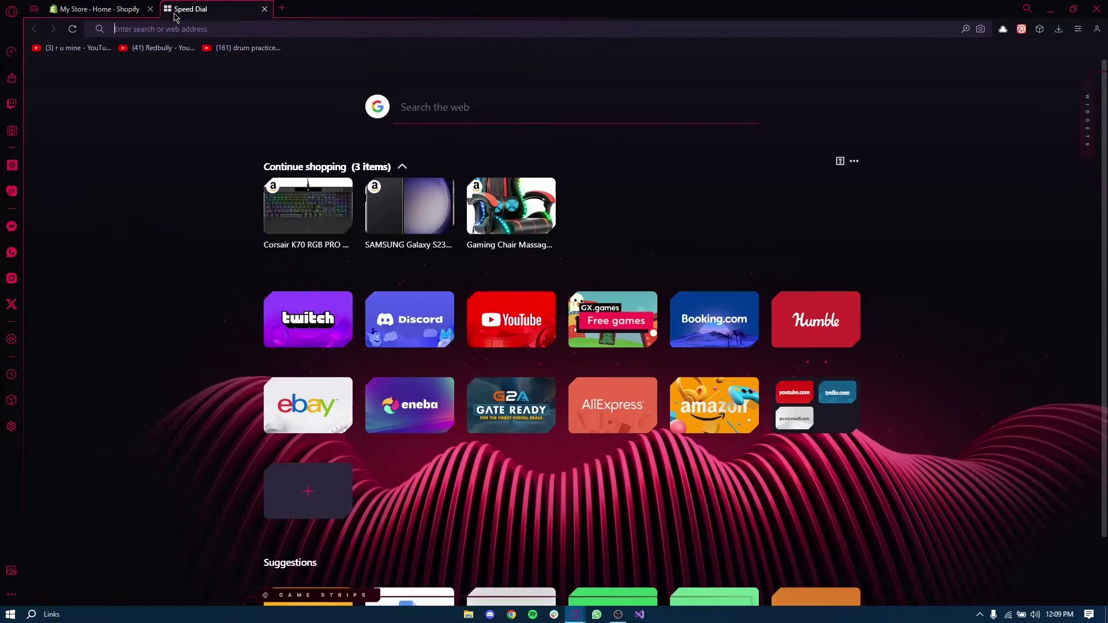
type("temu")
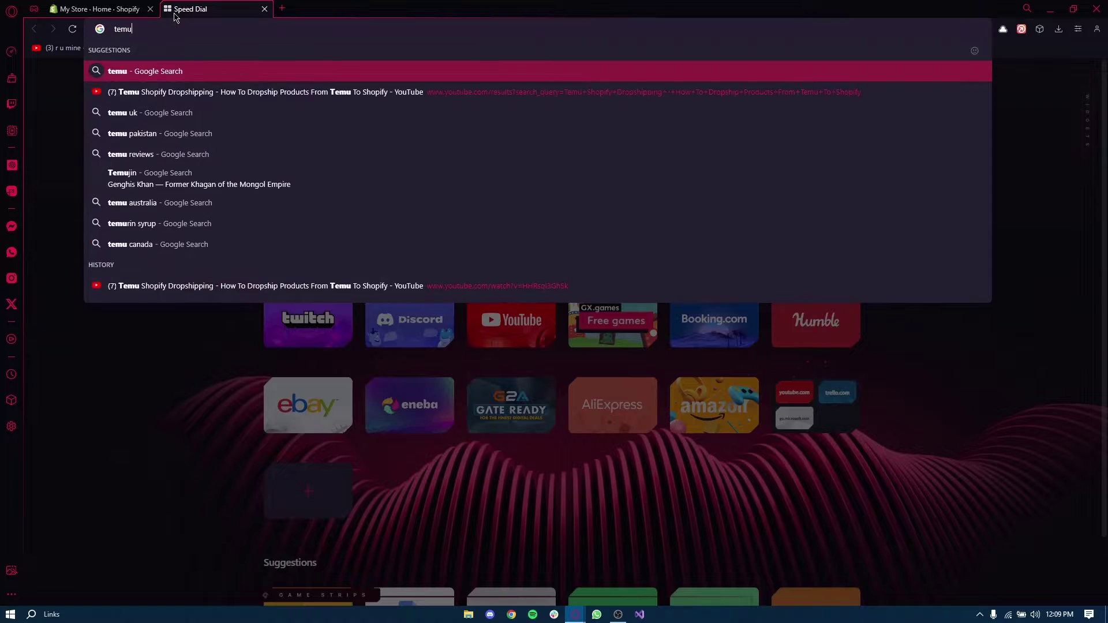
key("Return")
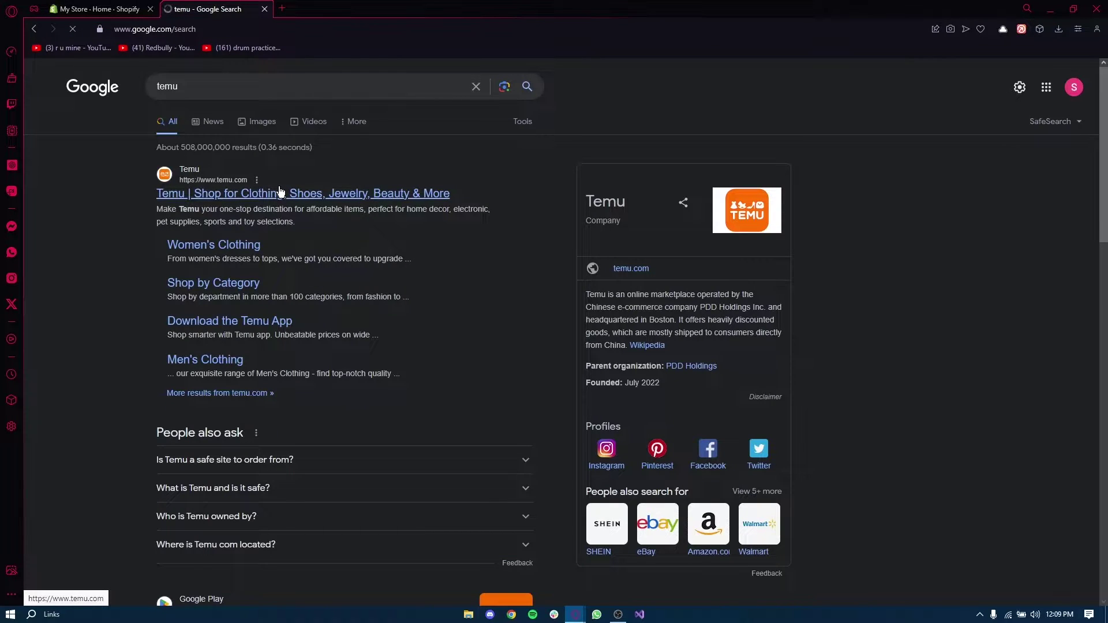
left_click(279, 191)
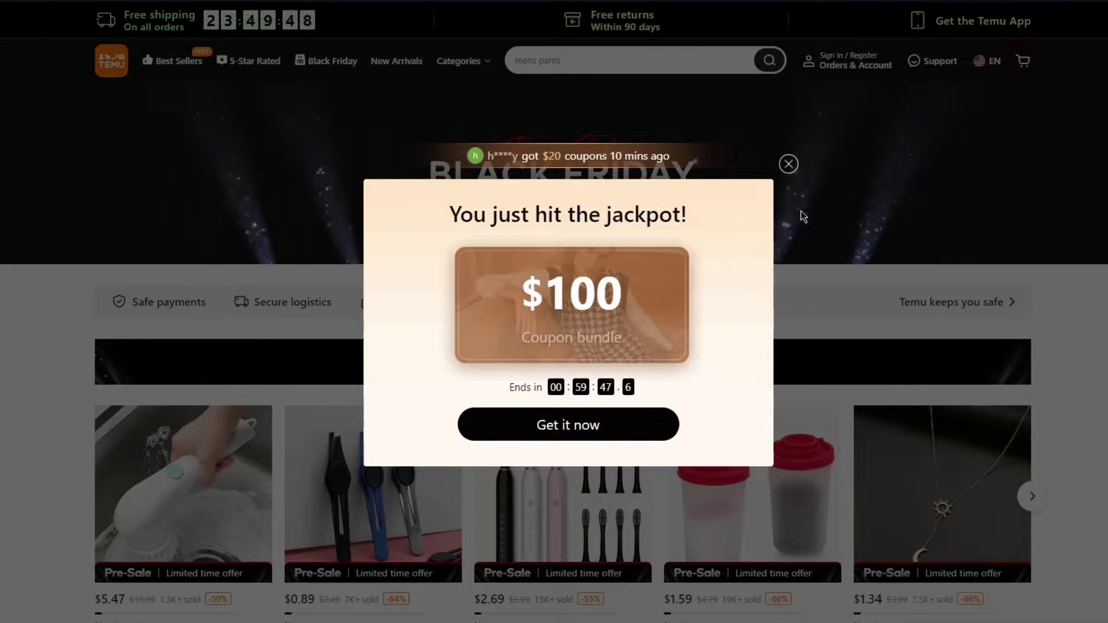
- Dismiss the $100 coupon popup and browse the Temu homepage deals
left_click(790, 165)
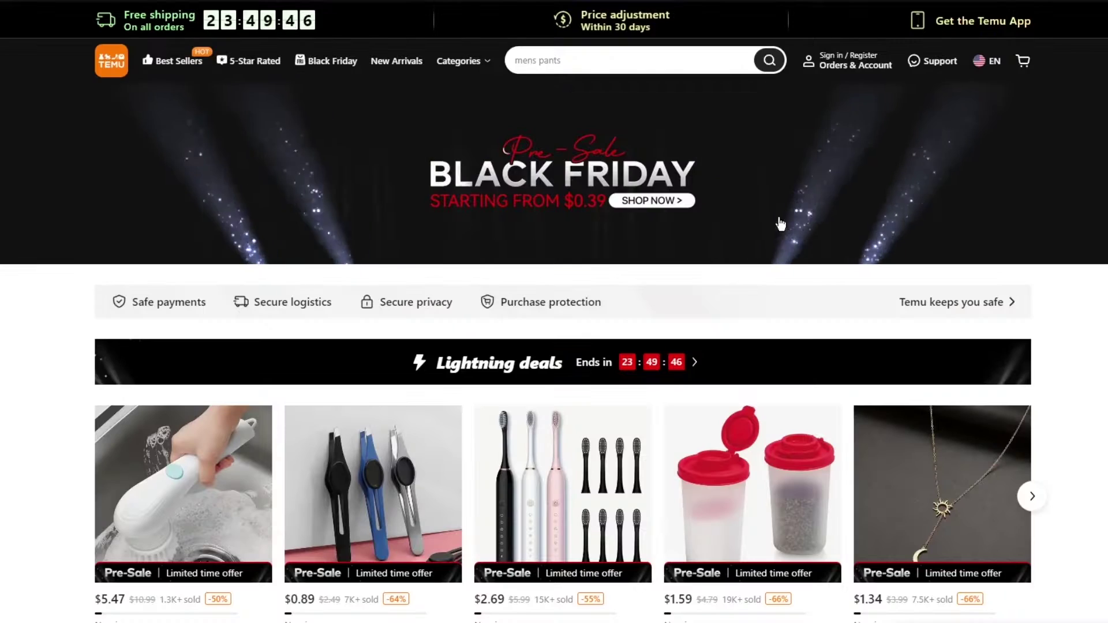
scroll(465, 284, "down", 10)
scroll(86, 294, "down", 7)
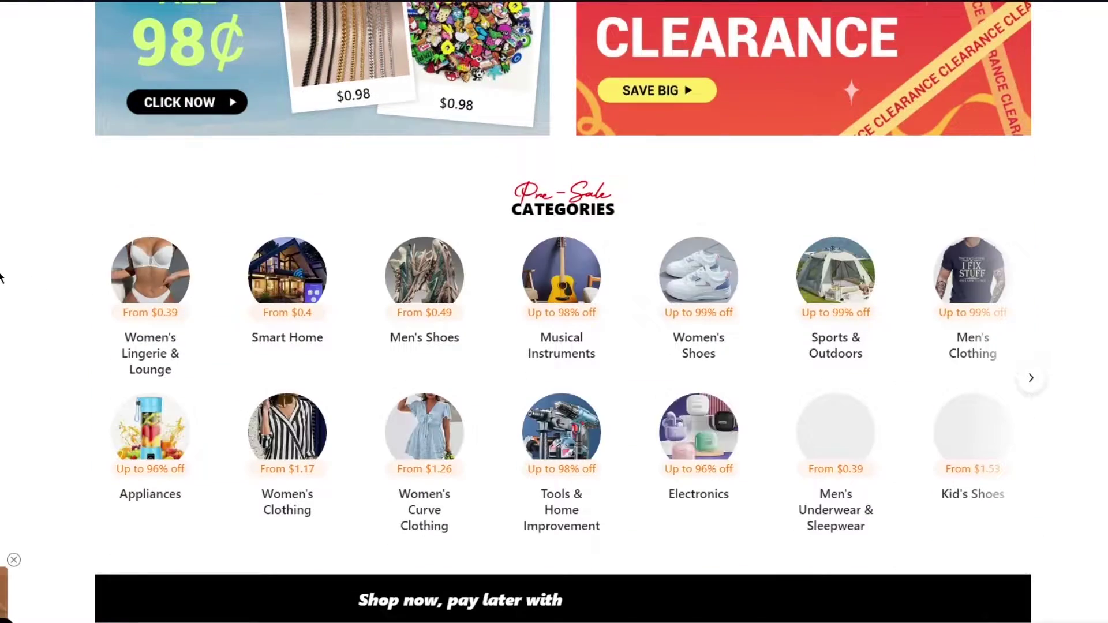
scroll(1, 265, "down", 6)
scroll(1, 260, "down", 6)
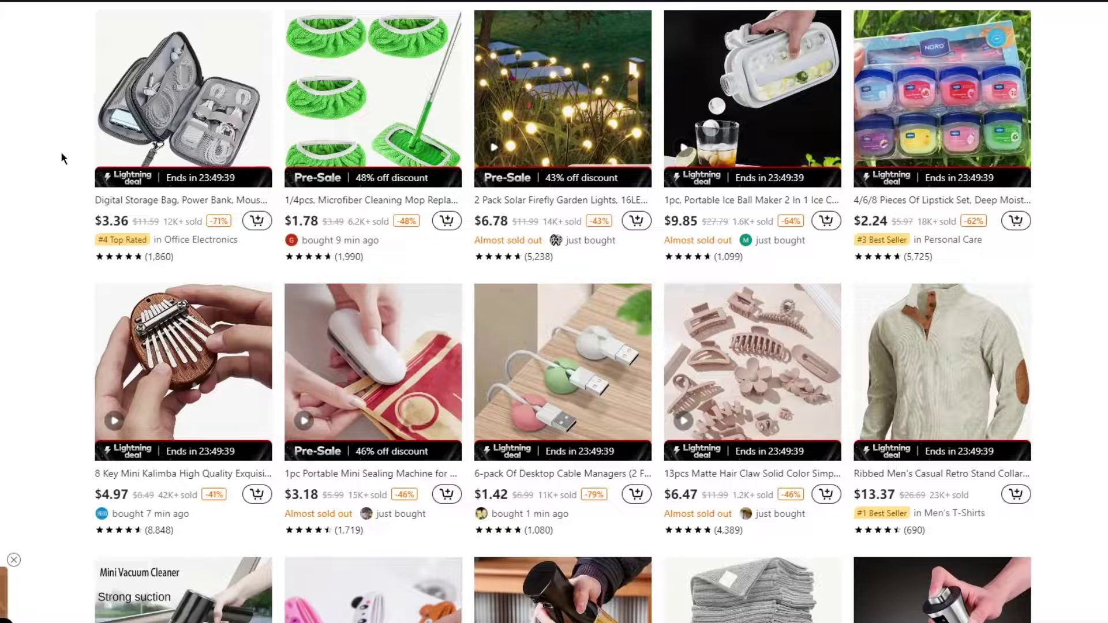
scroll(64, 144, "down", 3)
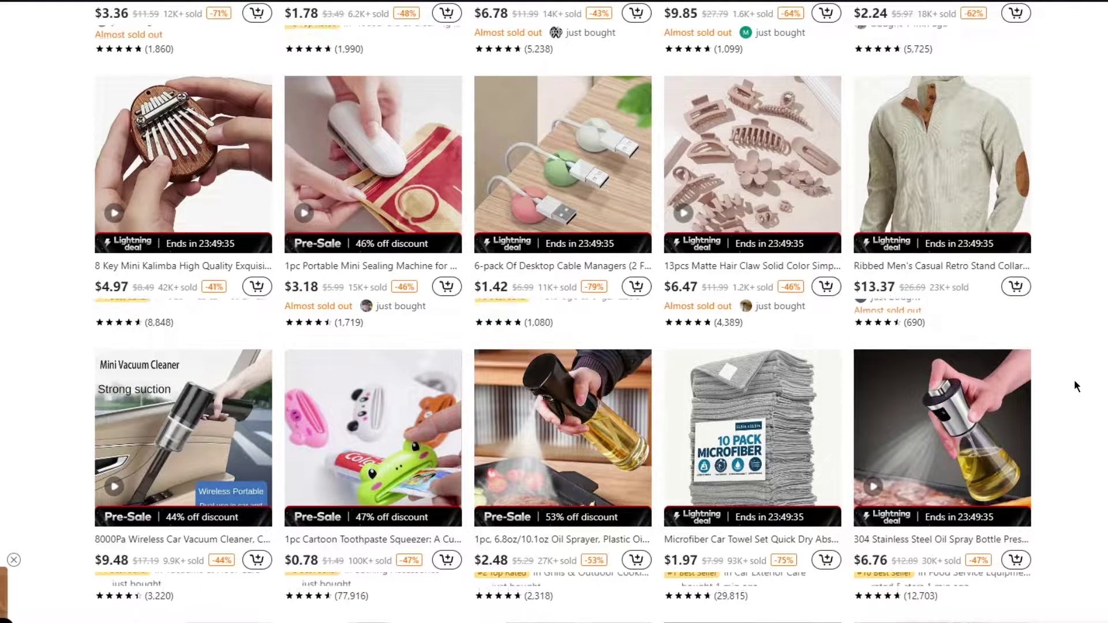
scroll(1075, 380, "down", 4)
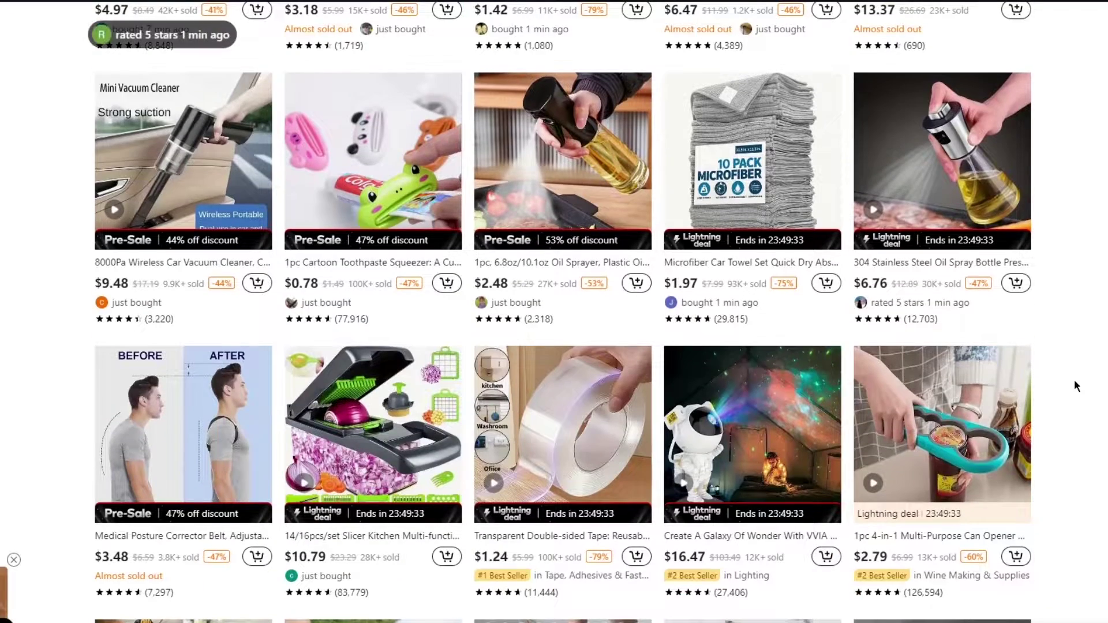
scroll(1075, 379, "up", 10)
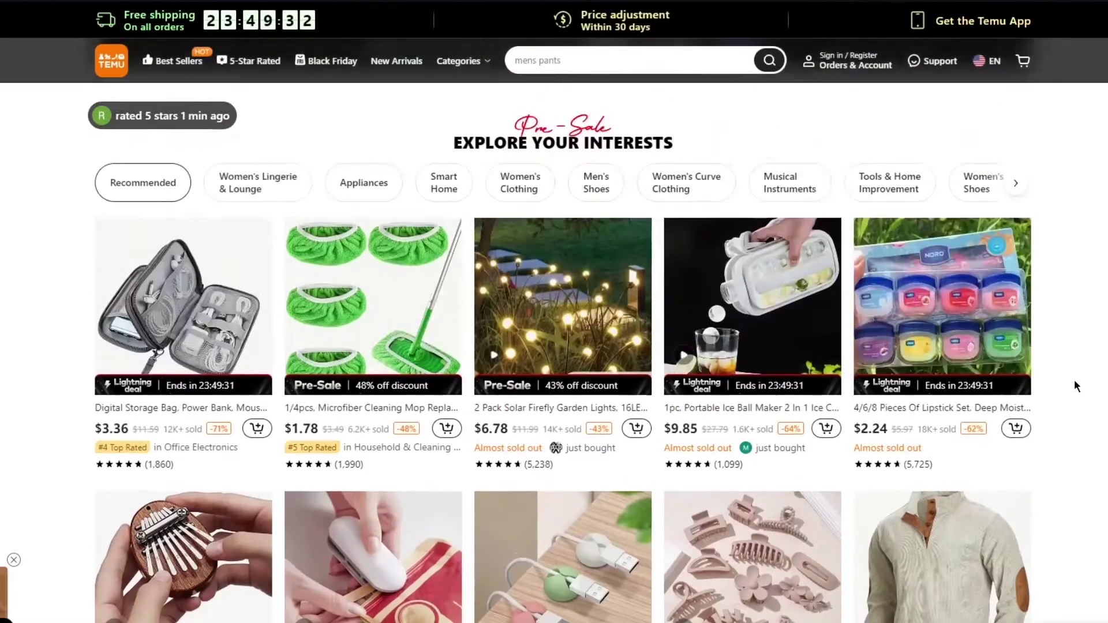
scroll(1075, 380, "up", 5)
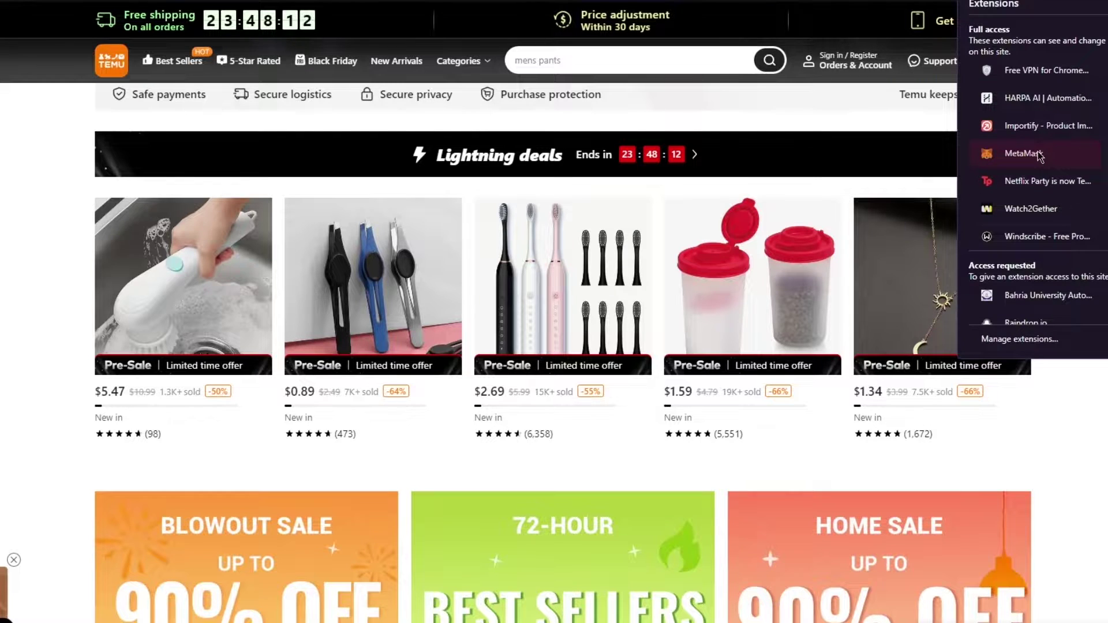
- Close the browser extensions list, leaving Temu's Lightning deals on screen
scroll(1040, 156, "down", 1)
key("Escape")
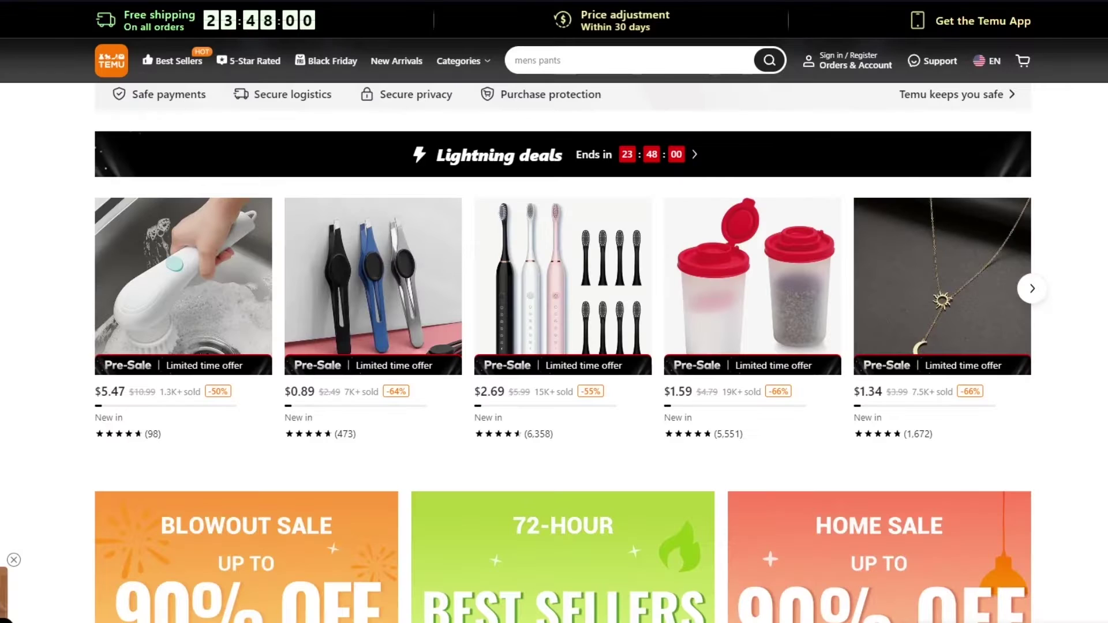
- Open Temu's Best Sellers listing and browse down through its products
scroll(12, 277, "up", 3)
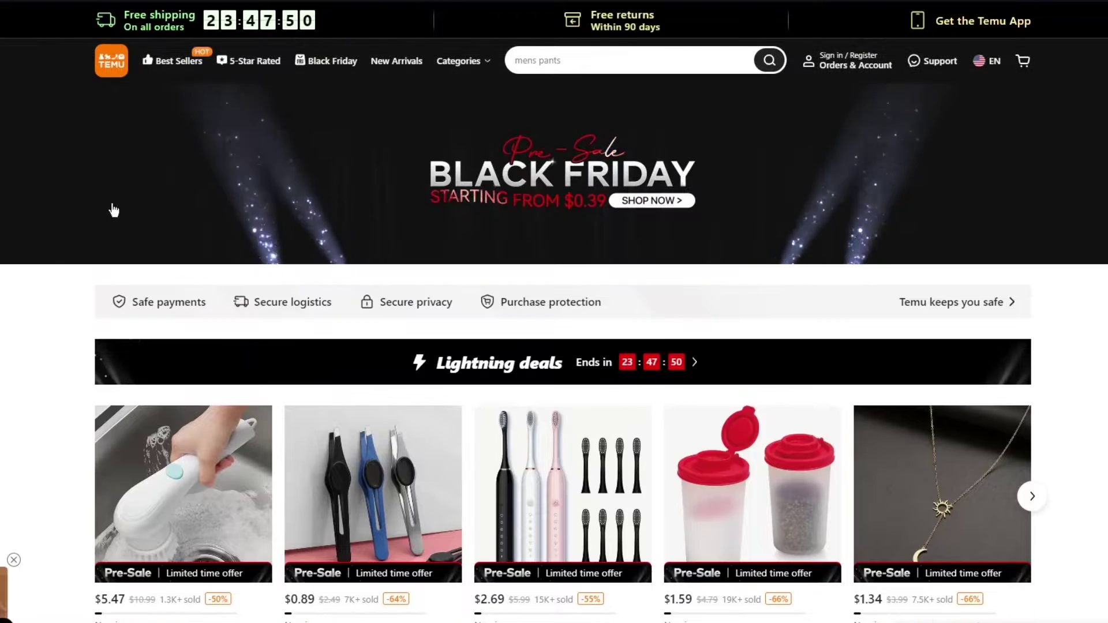
left_click(184, 60)
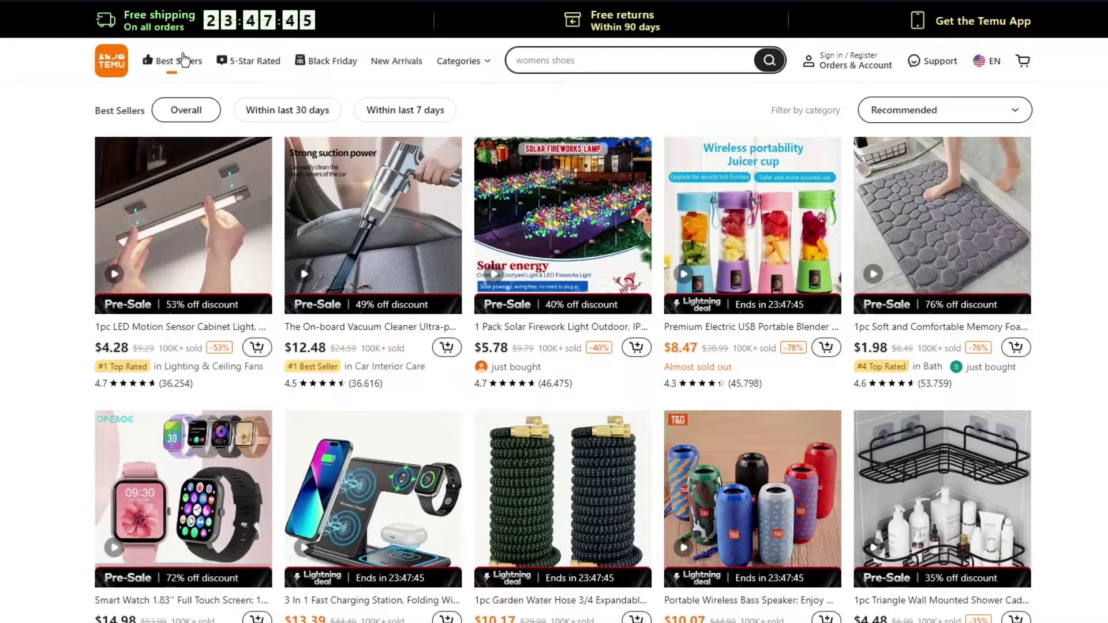
scroll(11, 278, "down", 2)
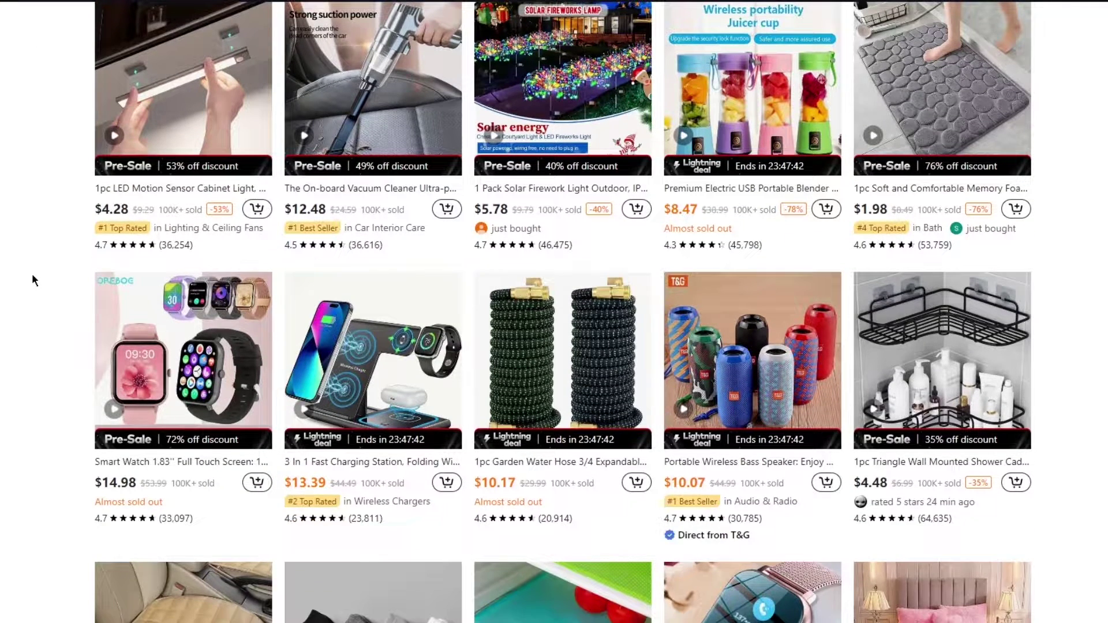
scroll(32, 273, "down", 4)
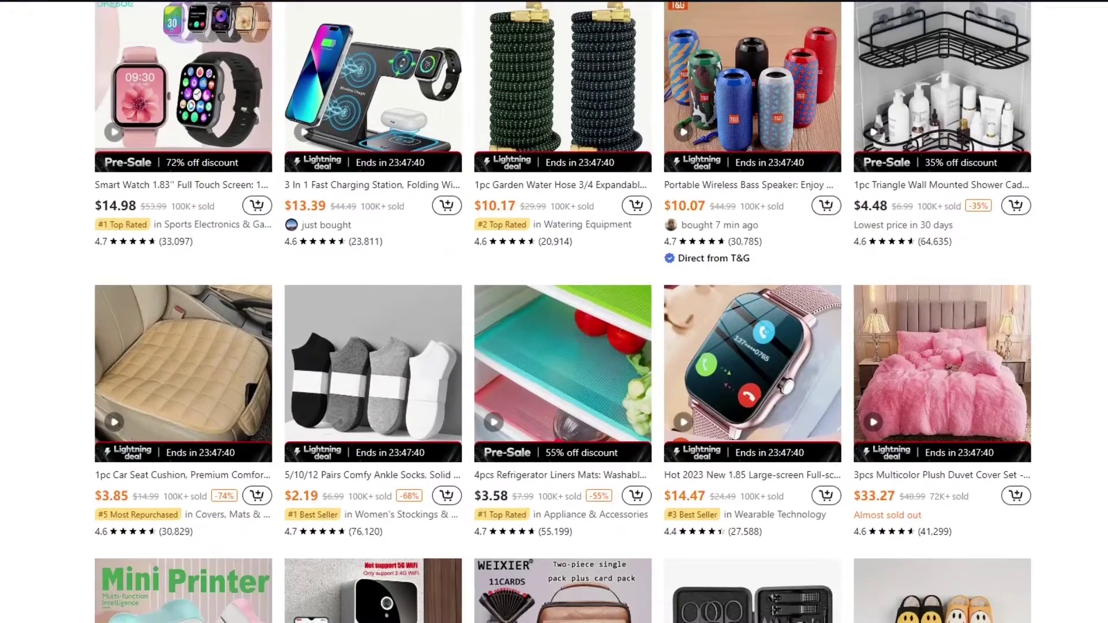
scroll(577, 193, "down", 5)
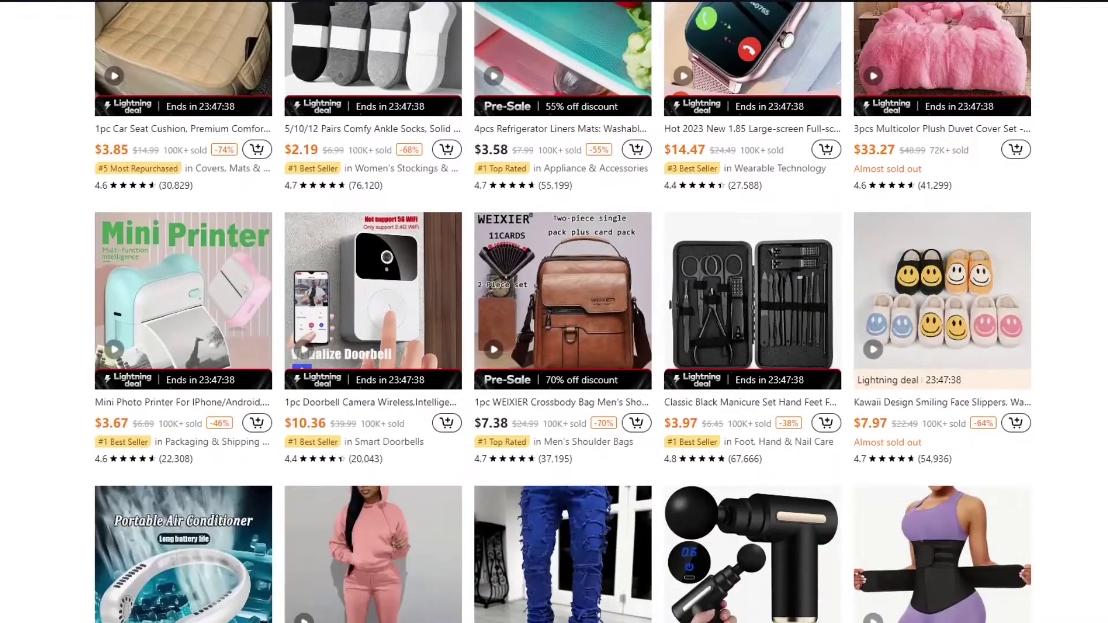
scroll(563, 311, "down", 3)
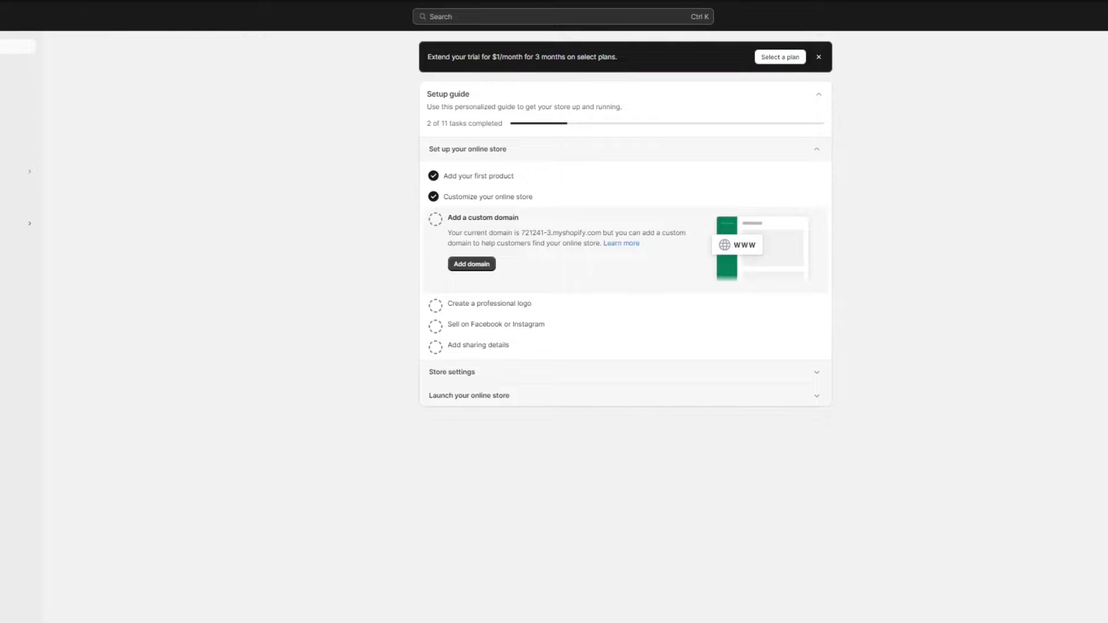
- Reach the Shopify App Store homepage via the Apps menu's All recommended apps list
left_click(6, 224)
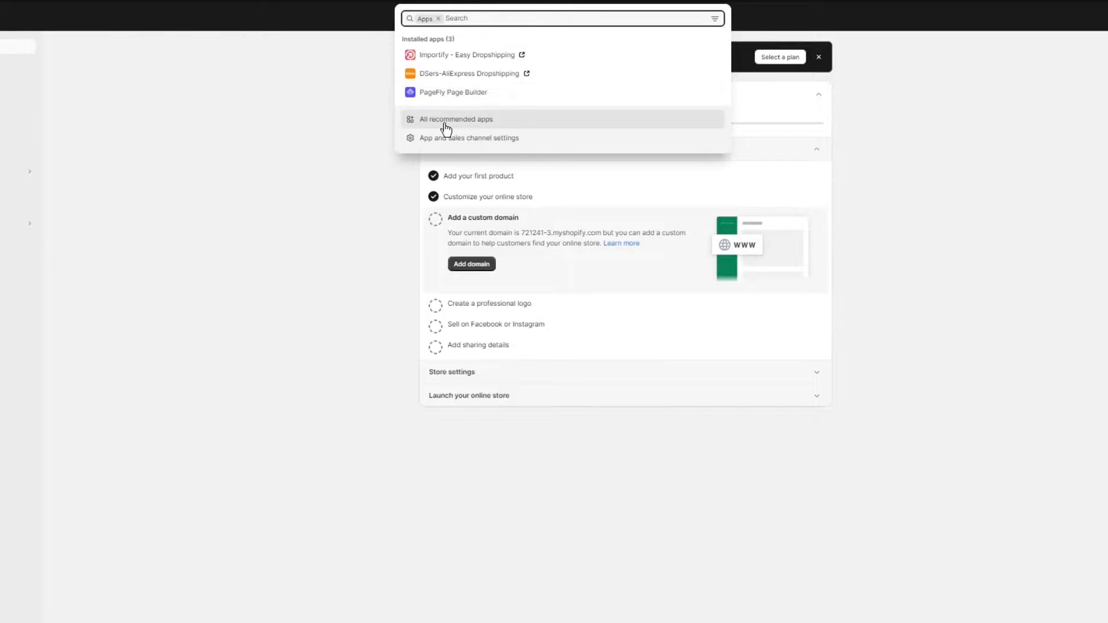
left_click(444, 122)
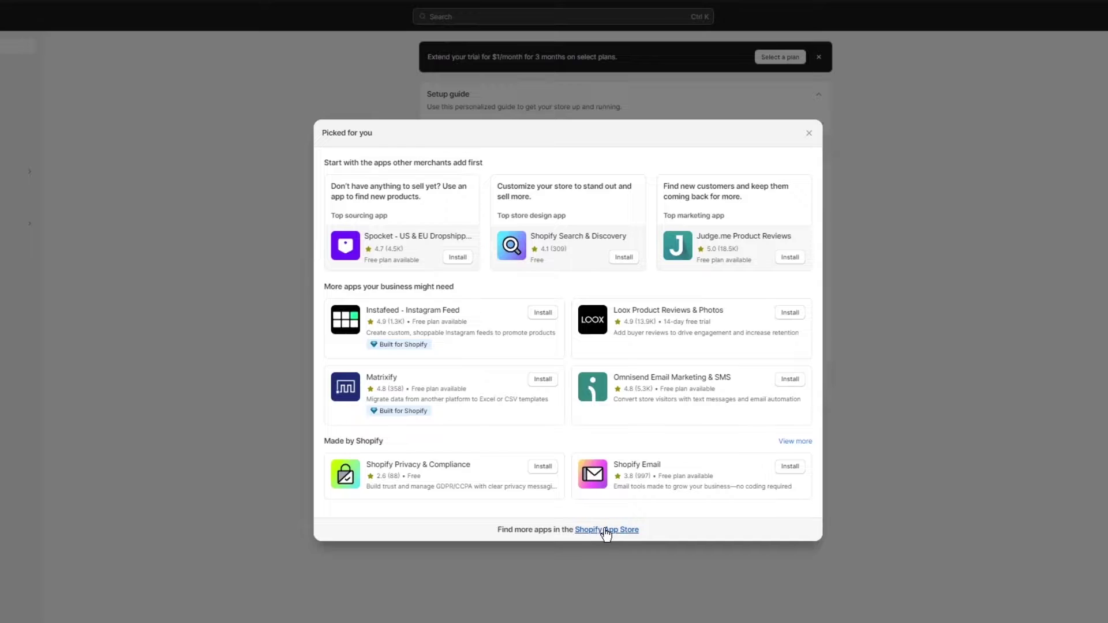
left_click(605, 530)
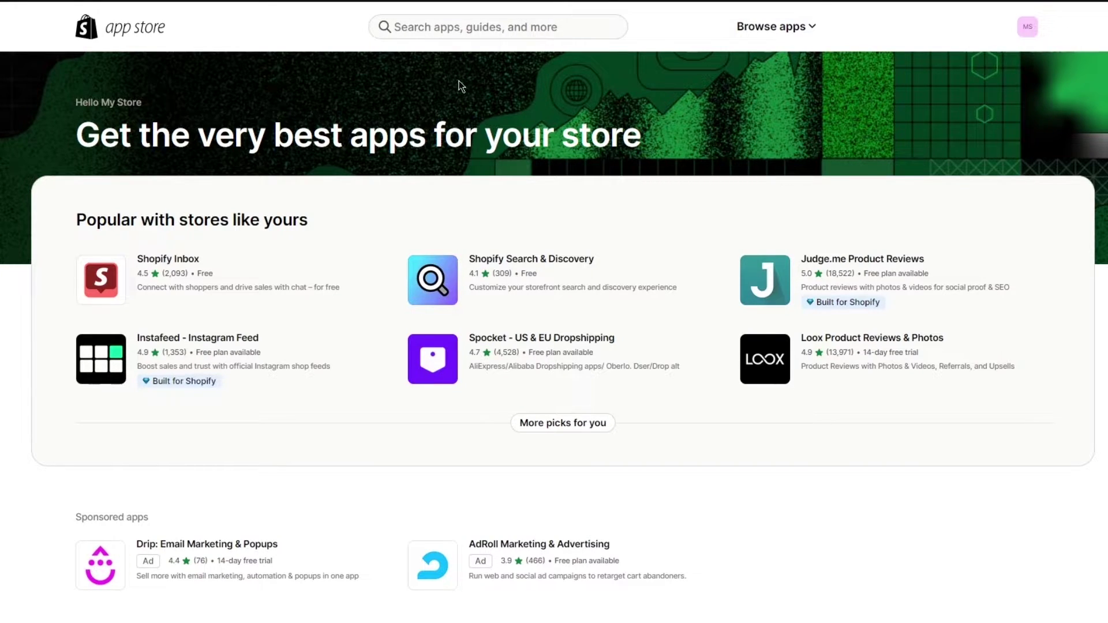
- Search the App Store for 'importi' and review the Importify - Easy Dropshipping listing and pricing
left_click(409, 28)
type("importify")
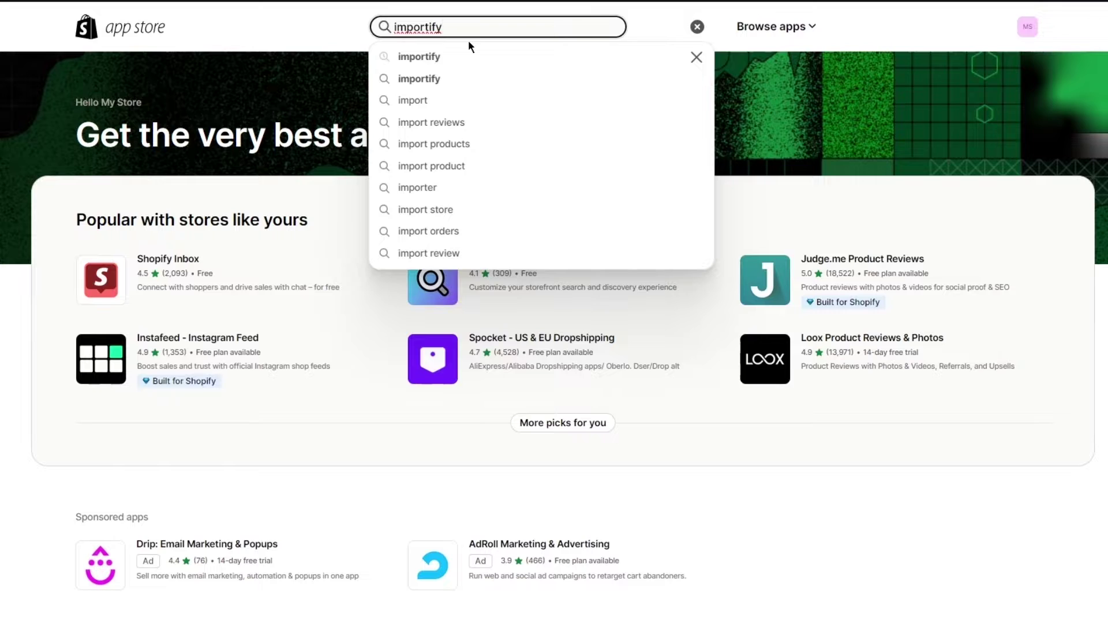
key("Return")
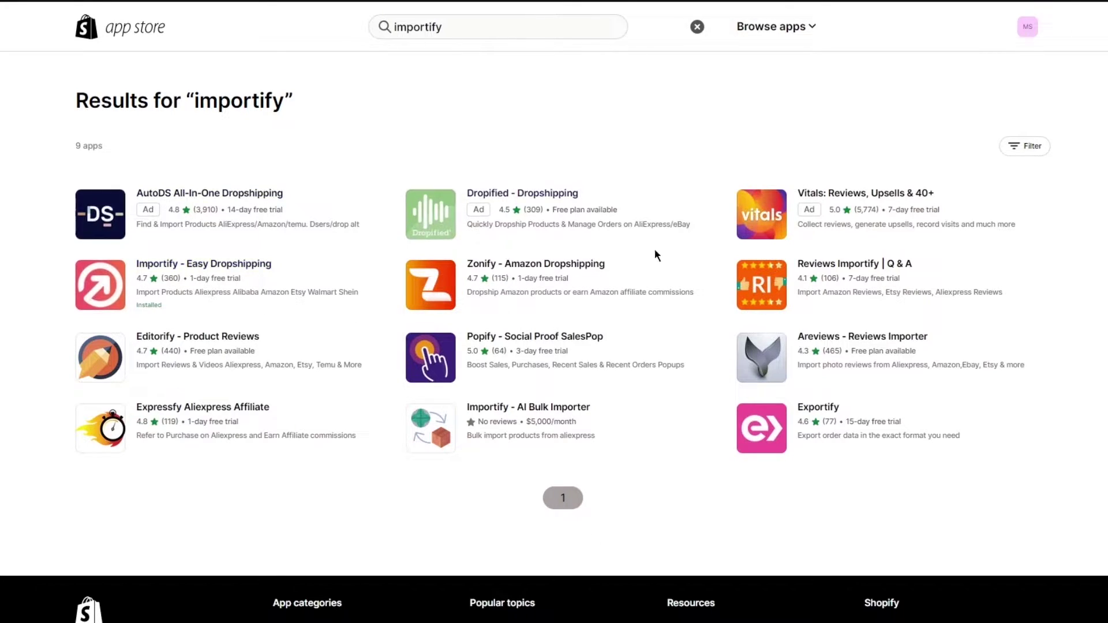
left_click(204, 264)
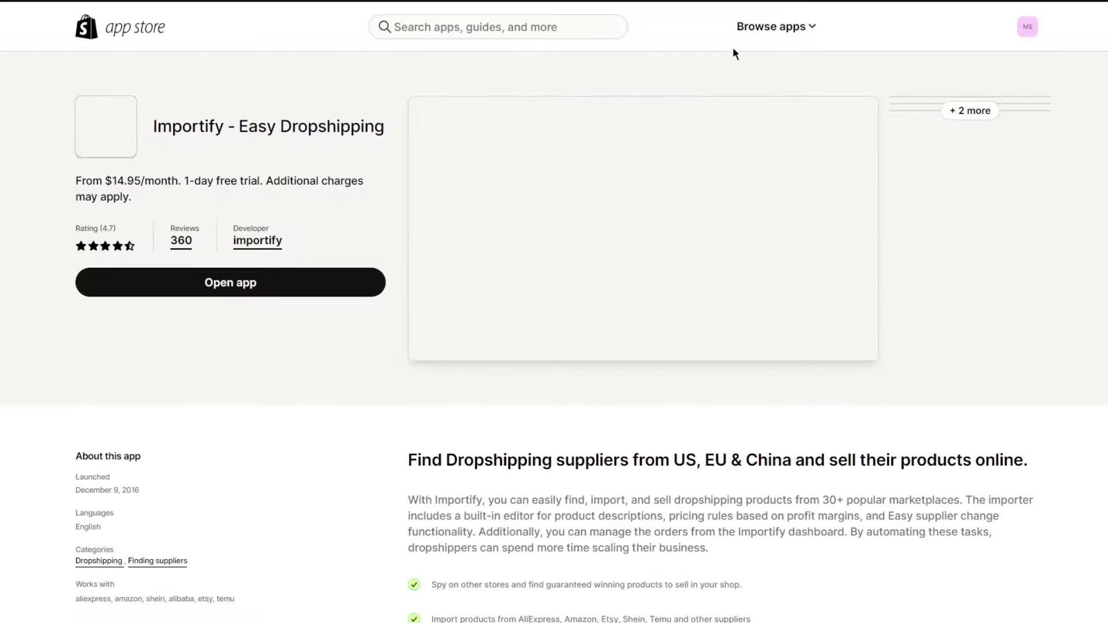
scroll(161, 353, "down", 4)
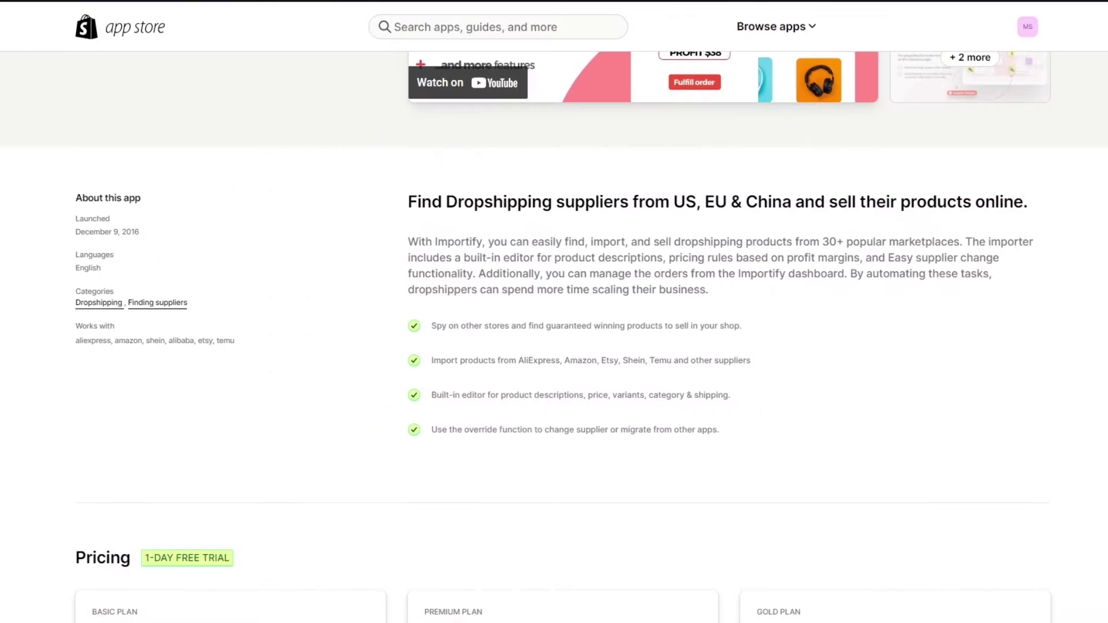
scroll(282, 217, "up", 5)
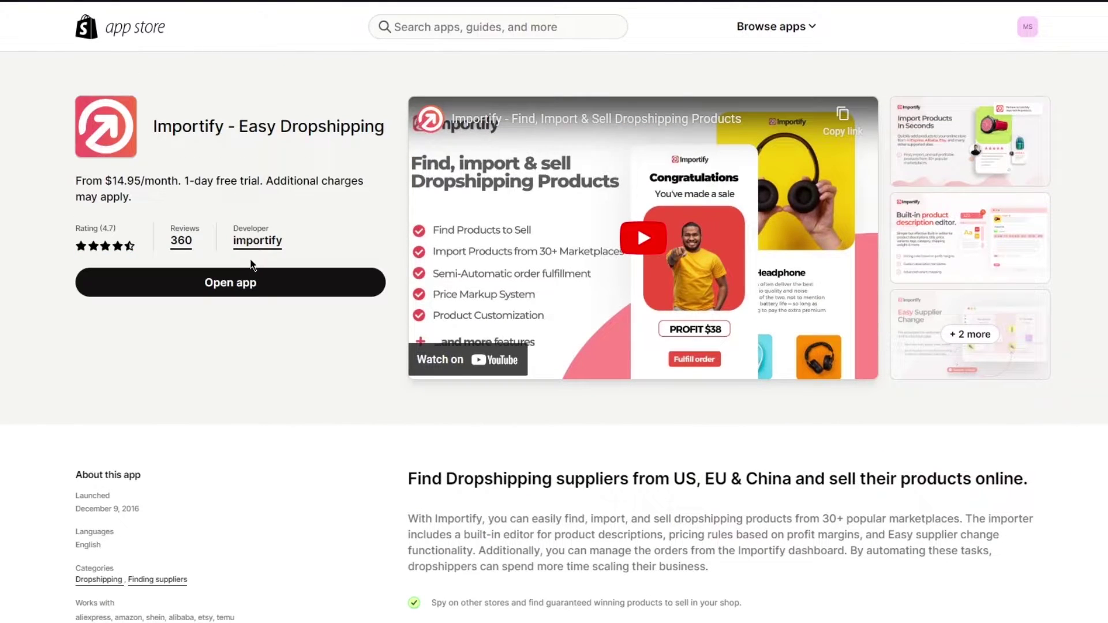
- Launch Importify from its listing, then reopen it from the admin's installed Apps list
left_click(262, 285)
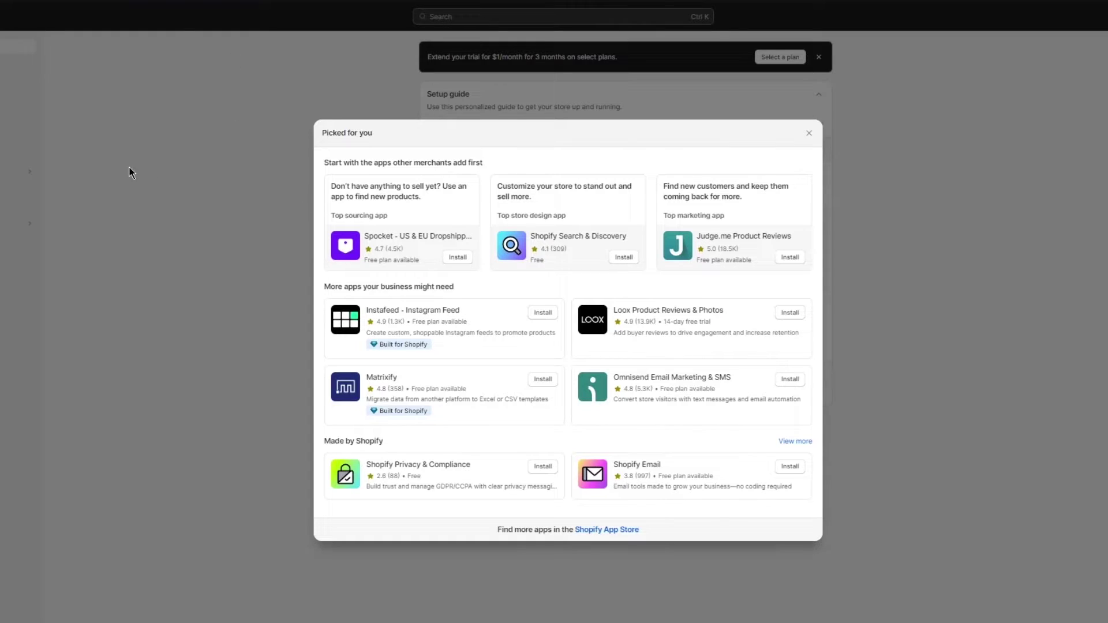
left_click(129, 171)
left_click(30, 223)
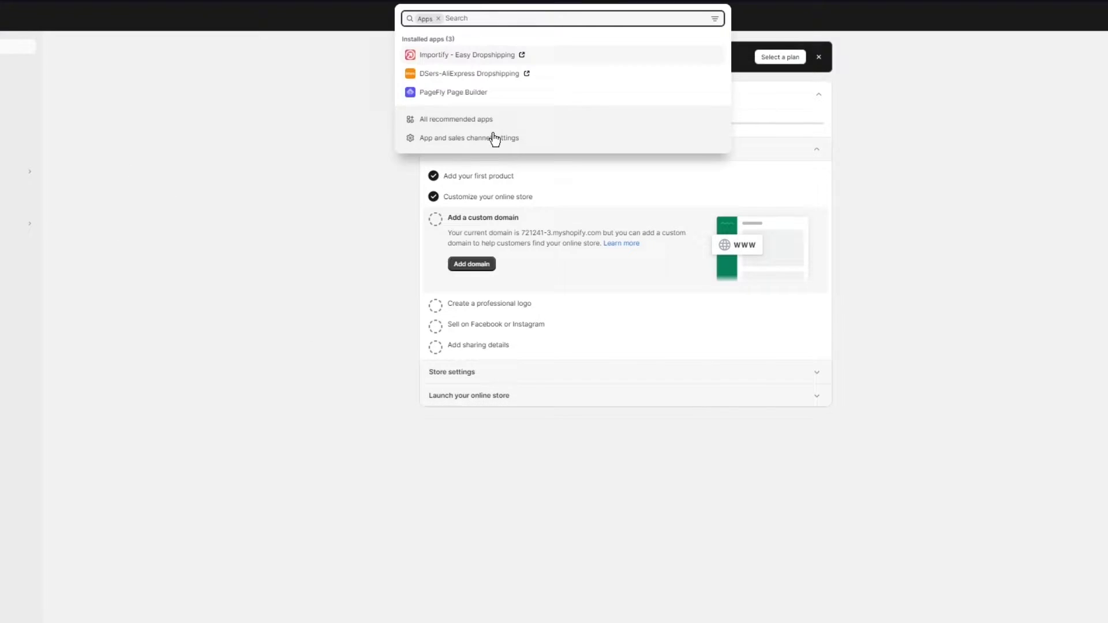
left_click(455, 56)
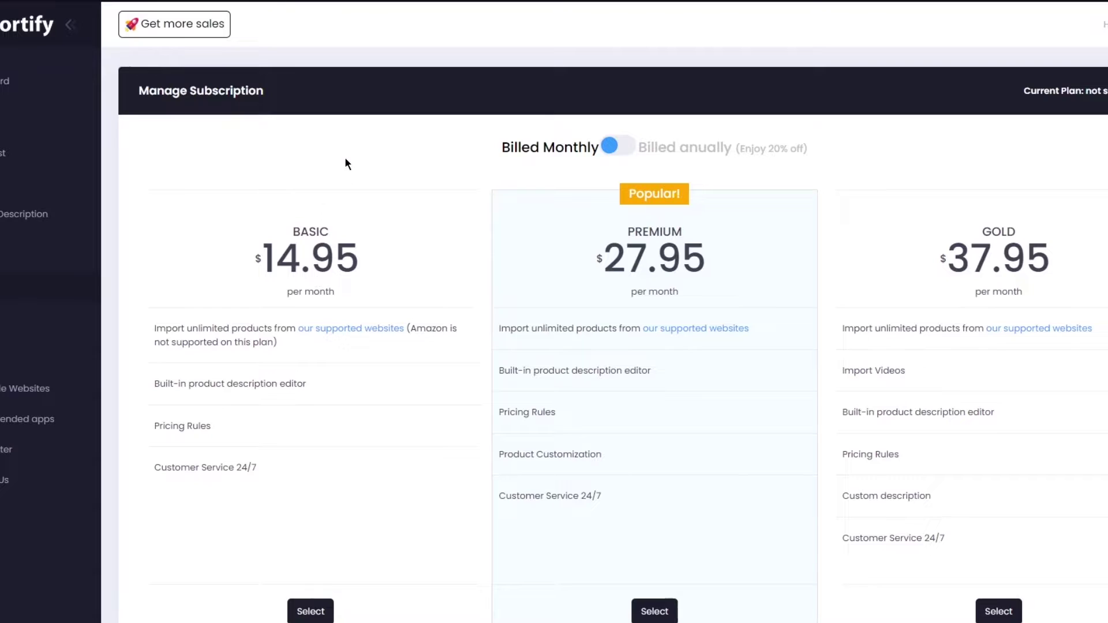
- Scroll through Importify's Basic $14.95, Premium $27.95 and Gold $37.95 plans
scroll(345, 157, "down", 2)
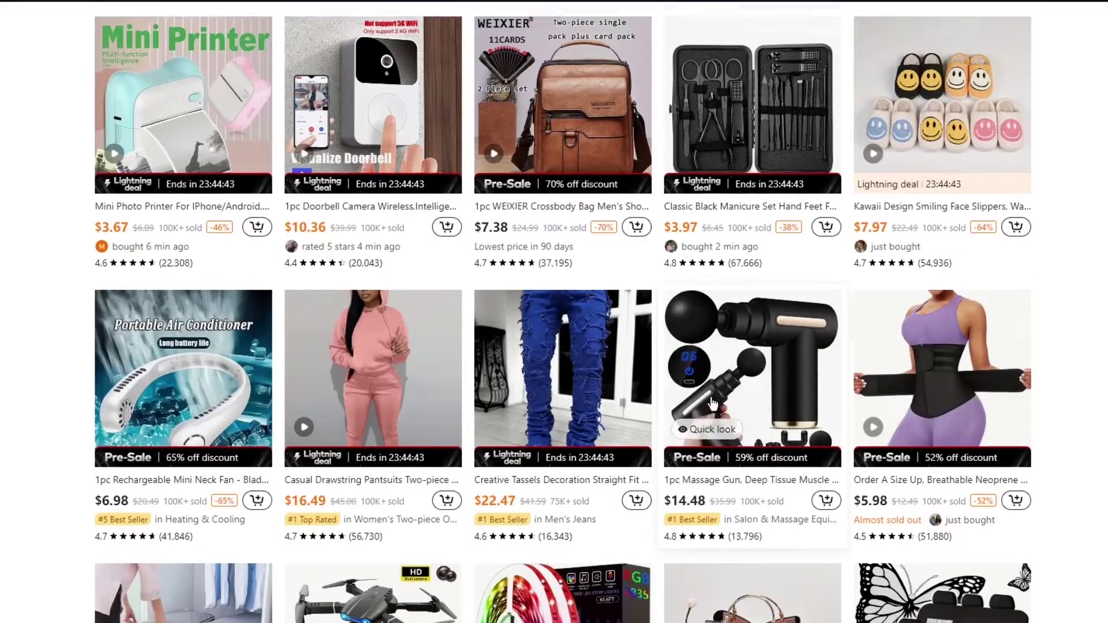
- Scroll back up Temu's Best Sellers product listing
scroll(713, 404, "up", 10)
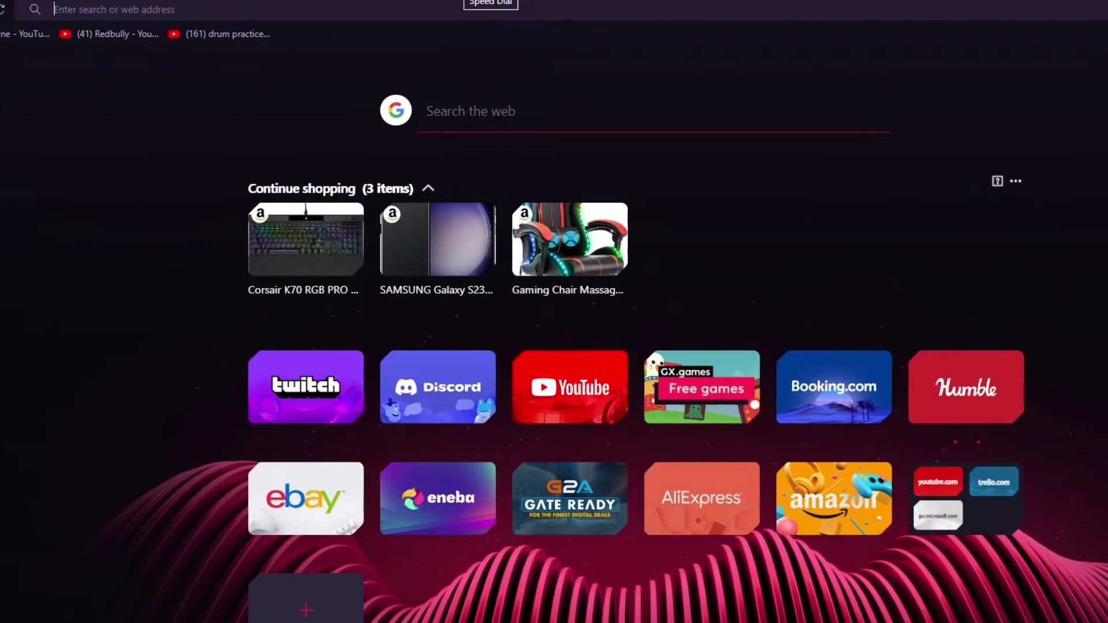
- Search Google for 'importify extension' and open the Importify - Product Importer Chrome Web Store page
type("importi")
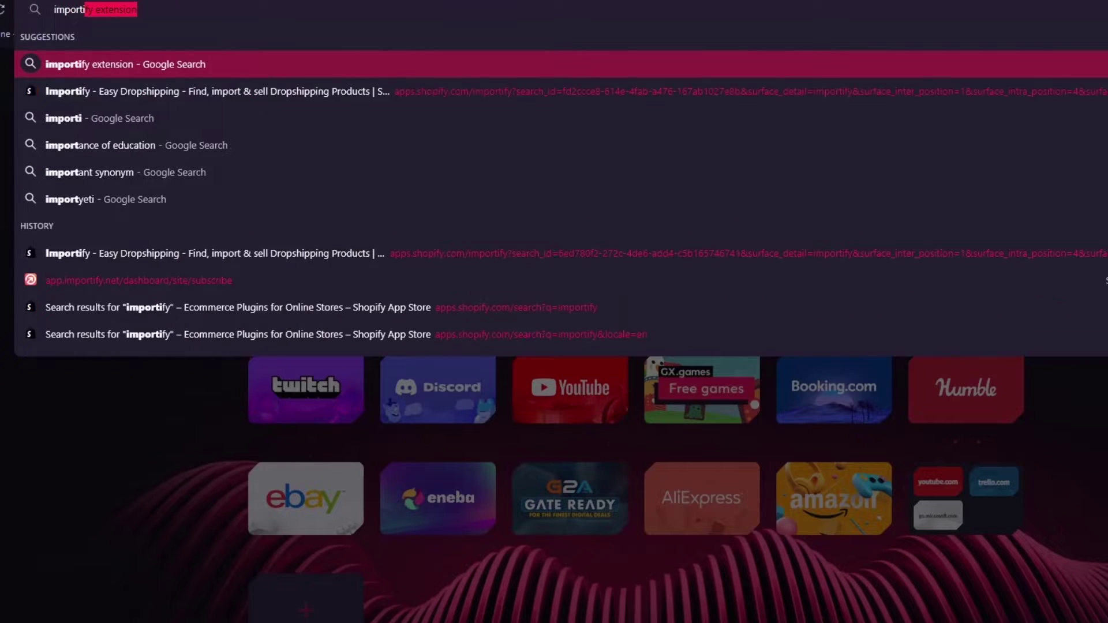
type("fy exte")
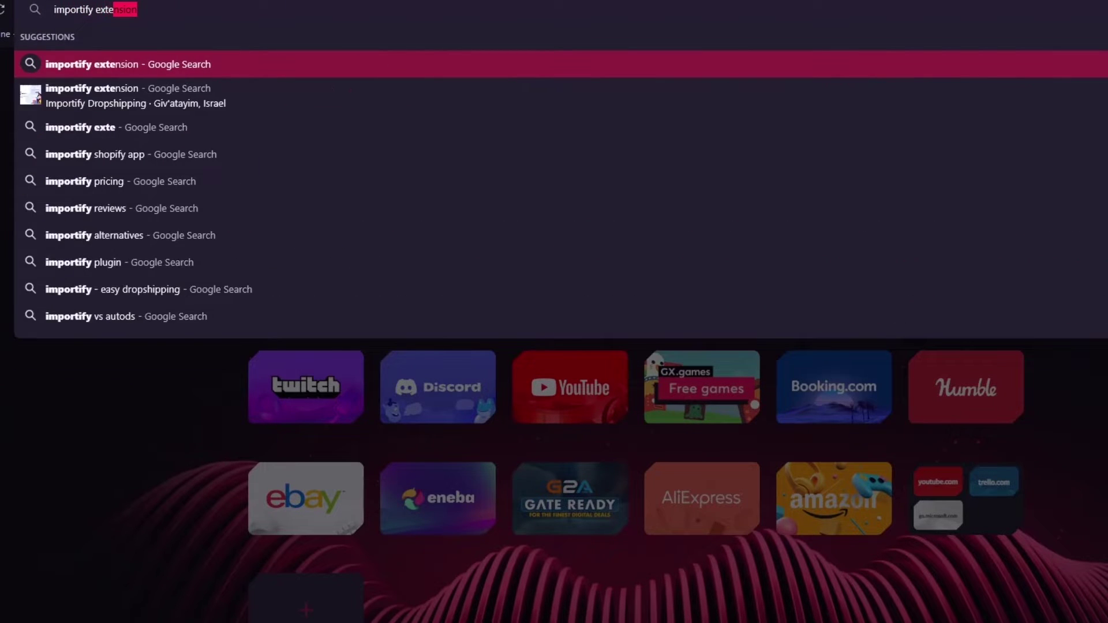
type("nsion")
key("Return")
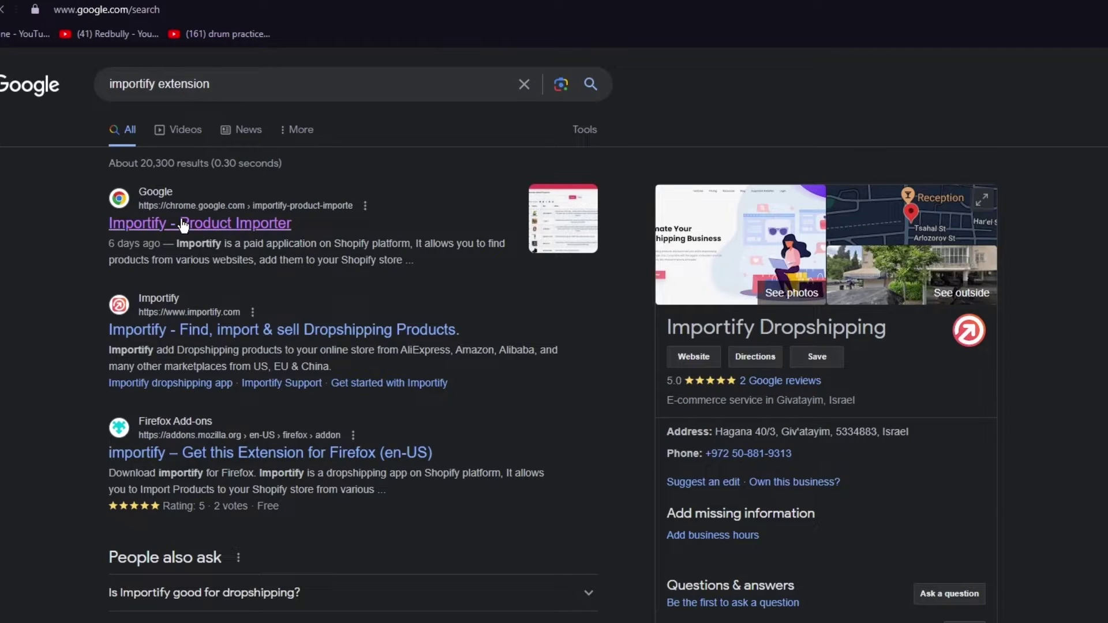
left_click(184, 224)
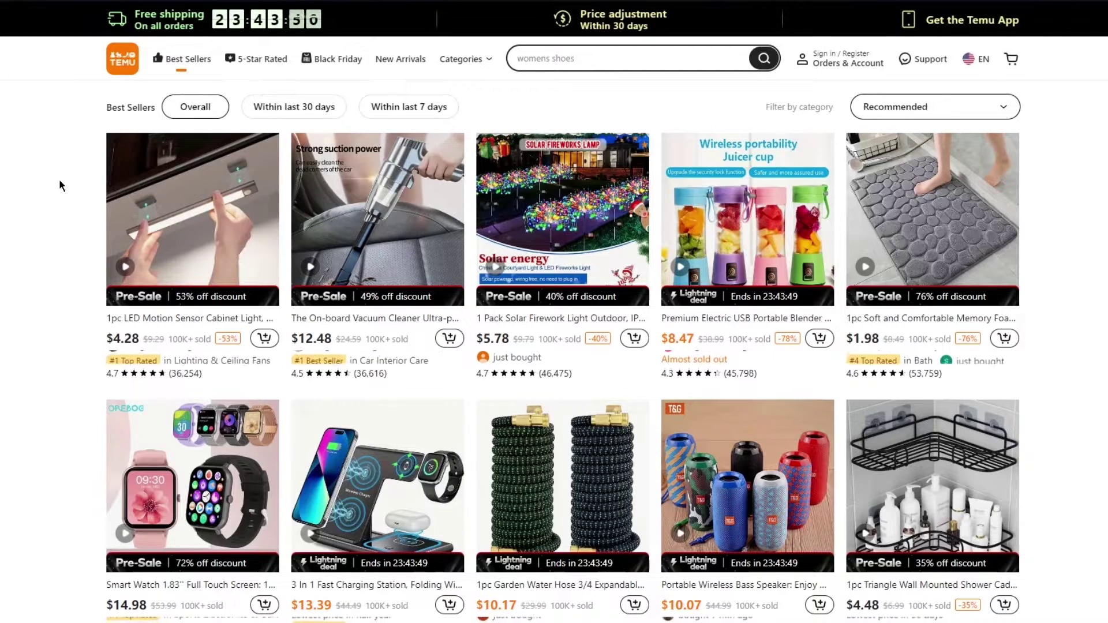
- Open the 1pc LED Motion Sensor Cabinet Light product from Temu's Best Sellers grid
scroll(555, 347, "down", 5)
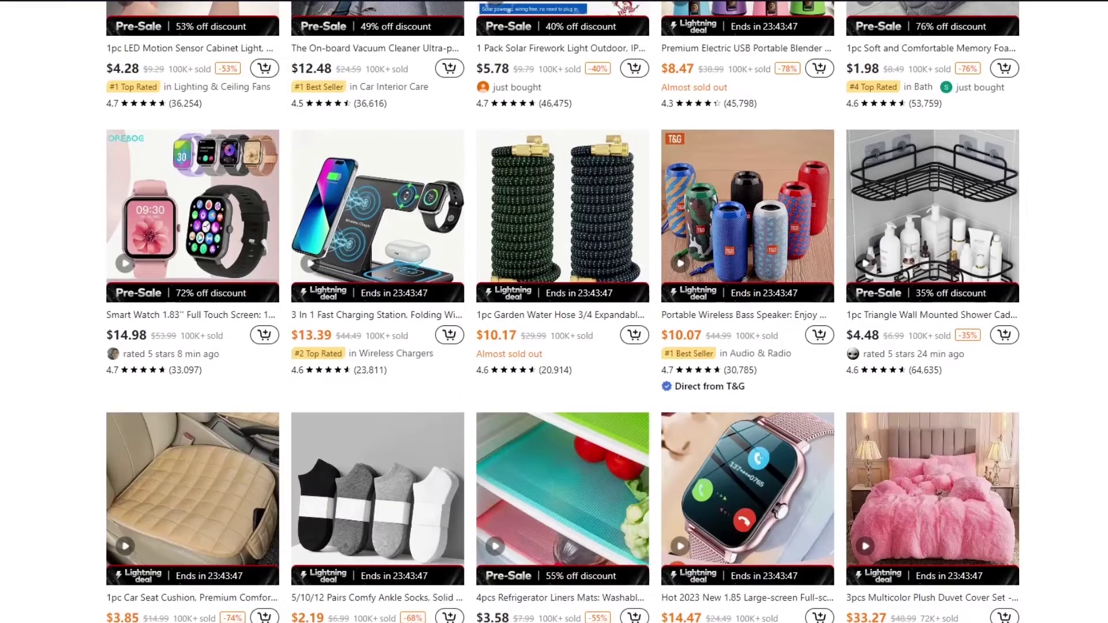
scroll(554, 346, "up", 5)
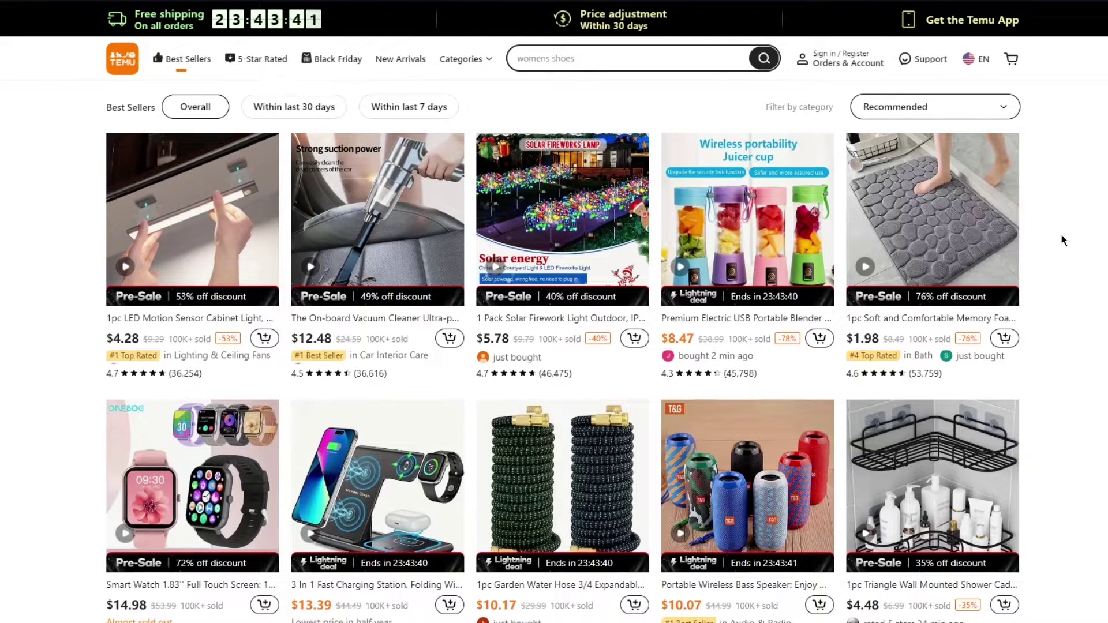
scroll(1062, 240, "down", 3)
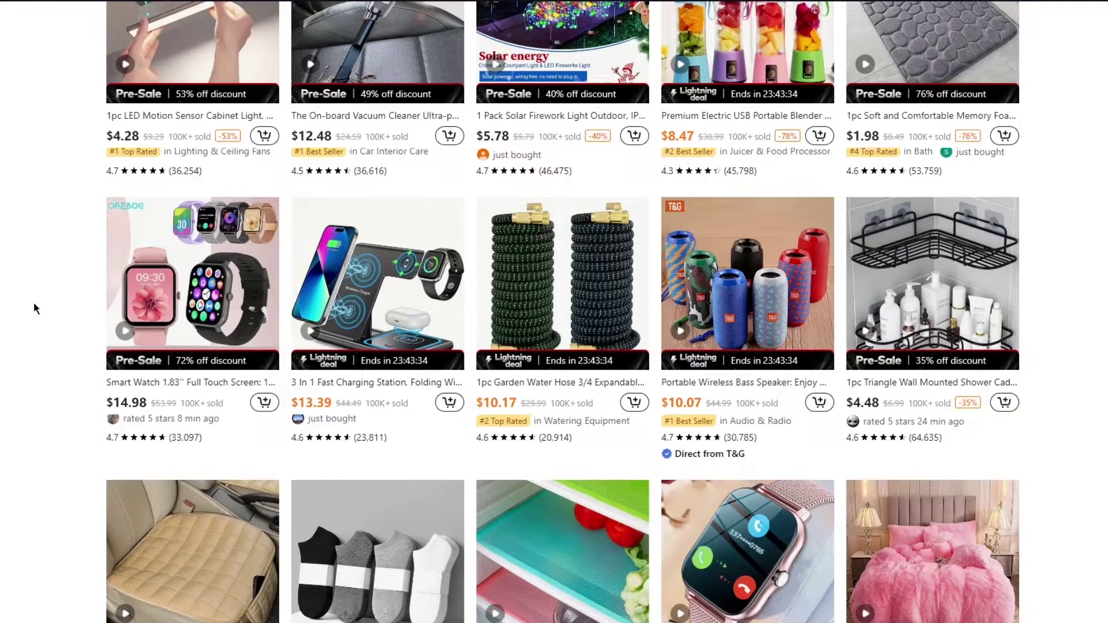
scroll(34, 303, "up", 2)
scroll(144, 253, "up", 1)
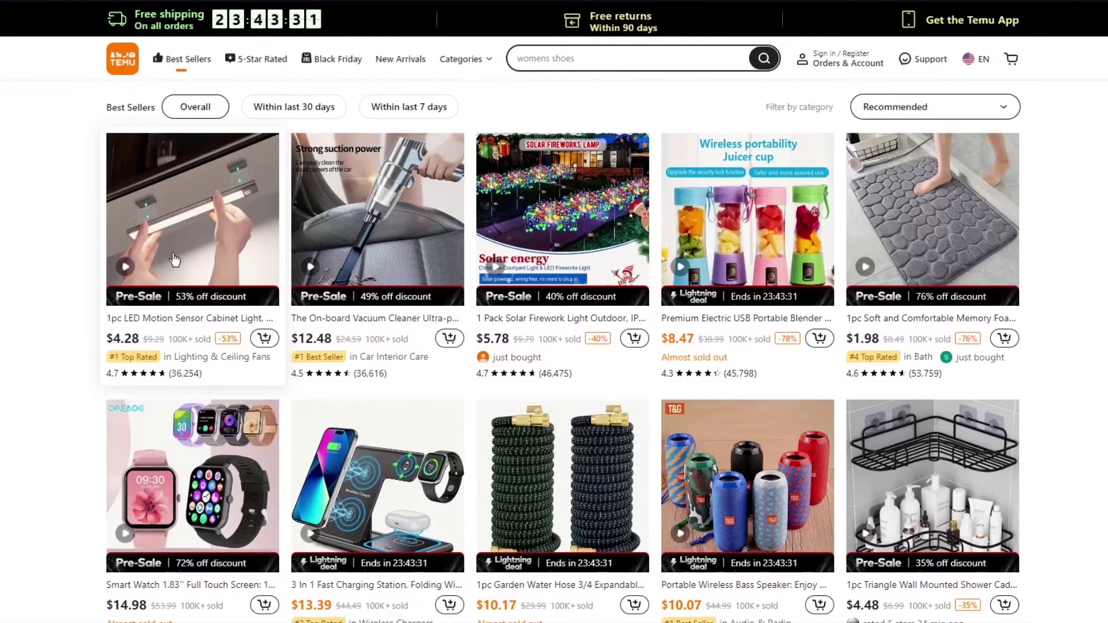
left_click(197, 252)
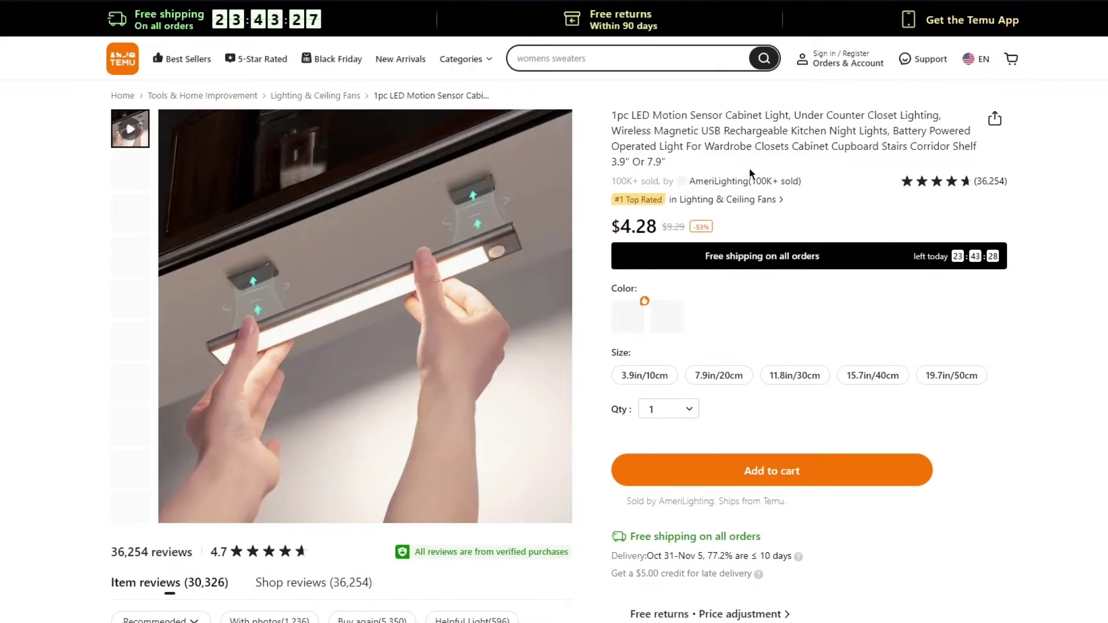
- Highlight the sold count and the 36,254 rating count on the product page
left_click_drag(759, 181, 798, 183)
left_click(818, 203)
left_click_drag(975, 182, 1040, 184)
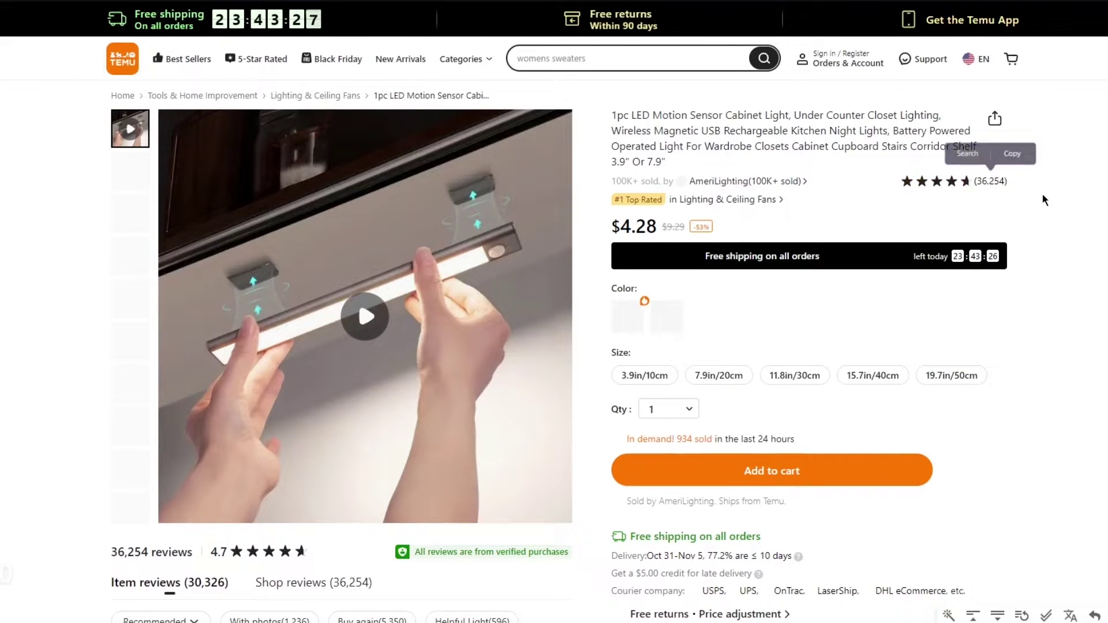
left_click(1042, 192)
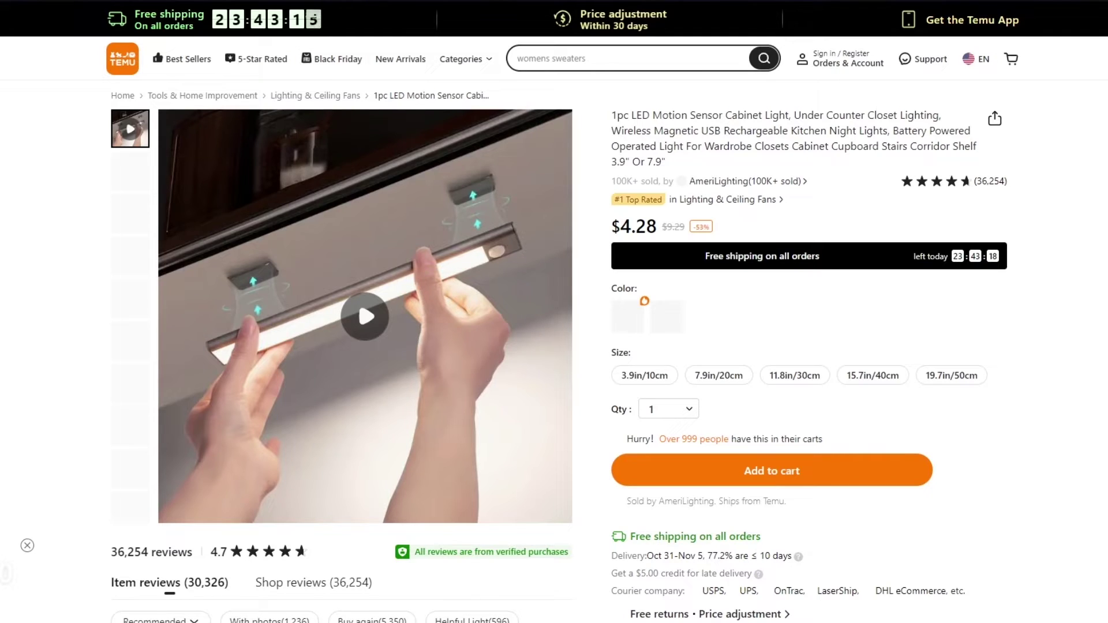
- Launch Importify on the $4.28 cabinet light page, review Instructions, and choose Import now
left_click(1099, 1)
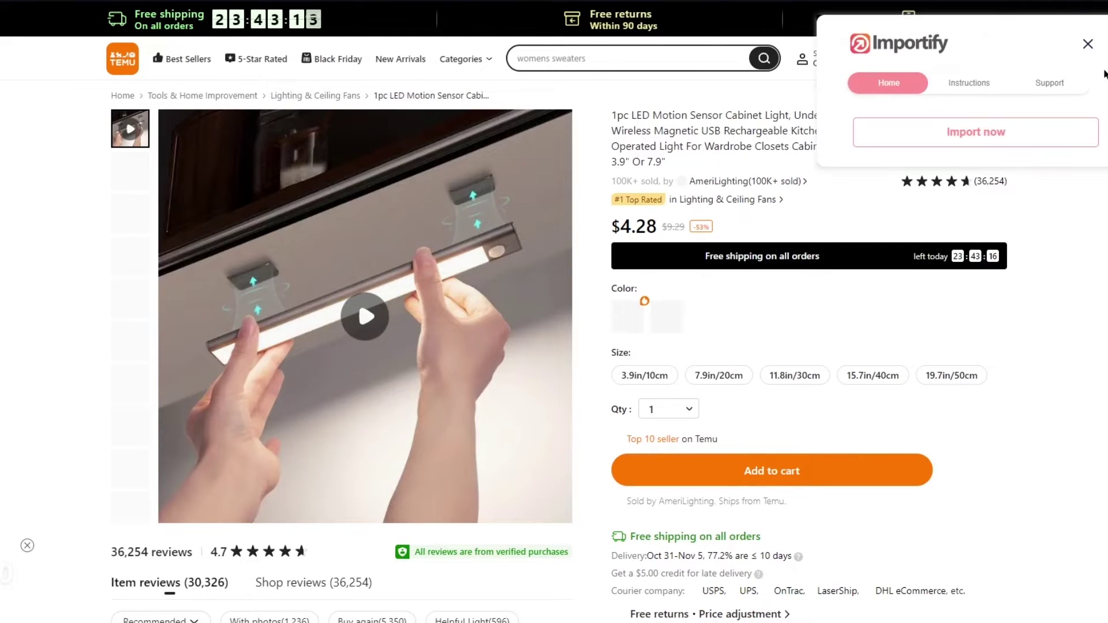
left_click(985, 88)
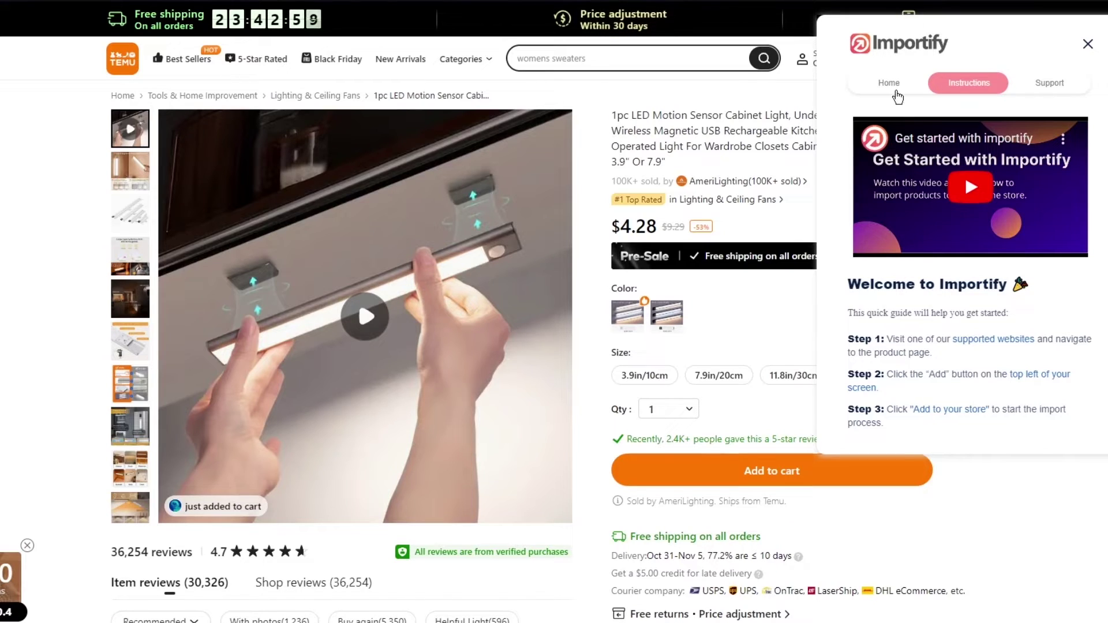
left_click(896, 94)
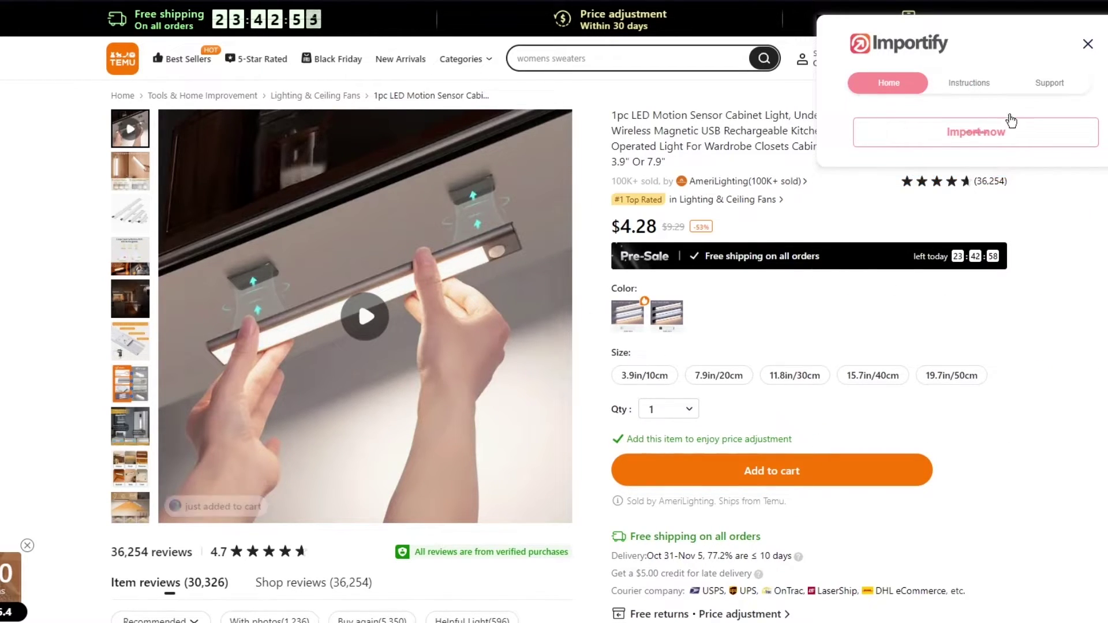
left_click(898, 133)
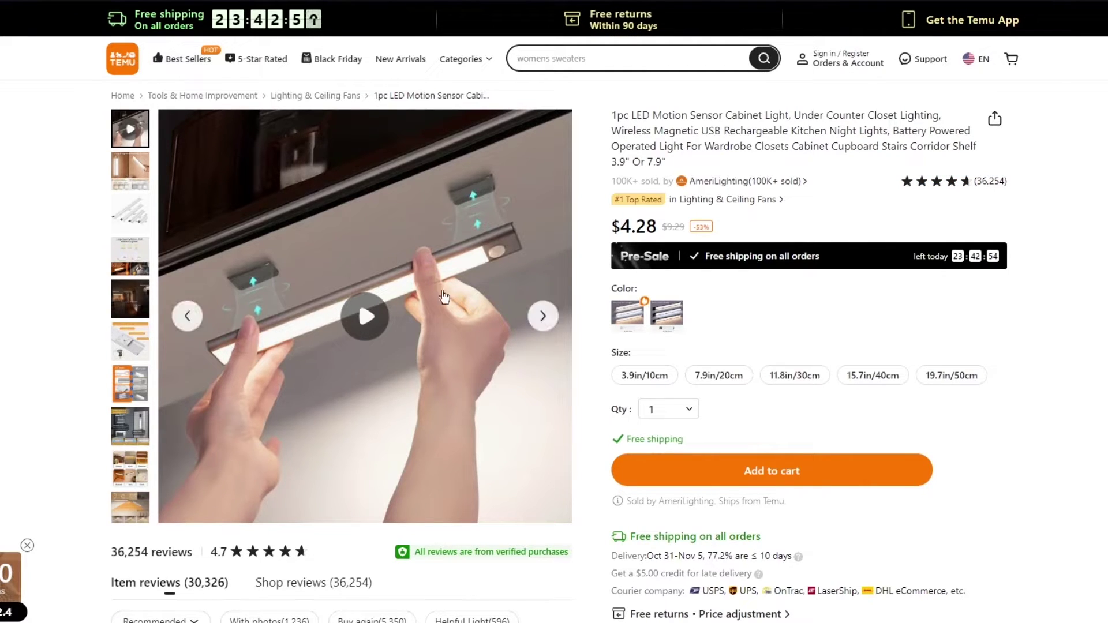
- Go back to Temu's Best Sellers list, then forward again to the LED light page
key("alt+Left")
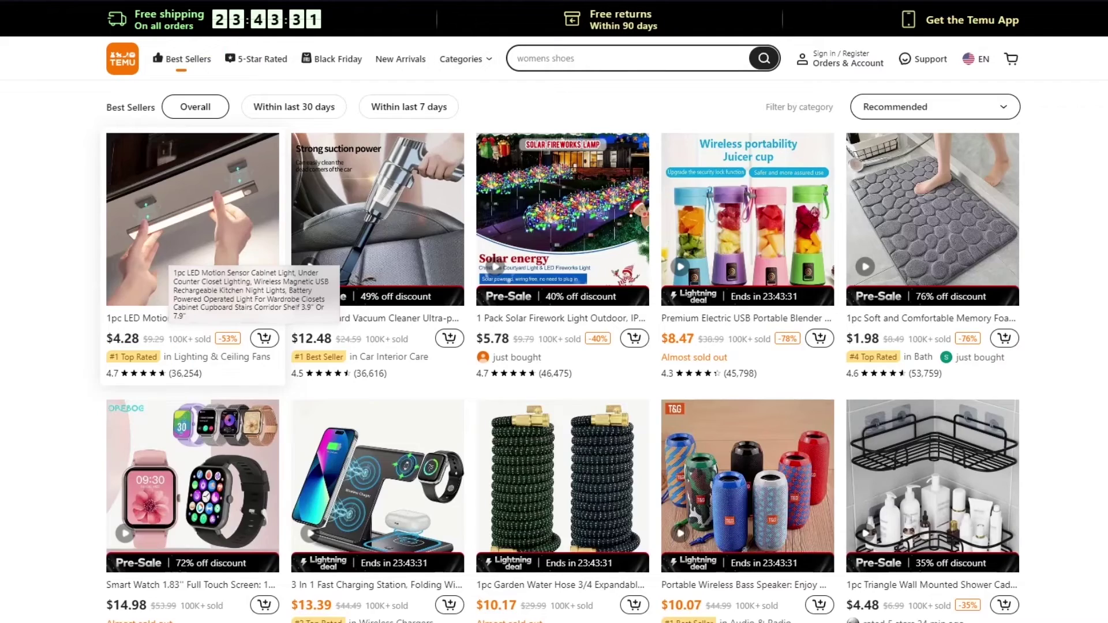
key("alt+Right")
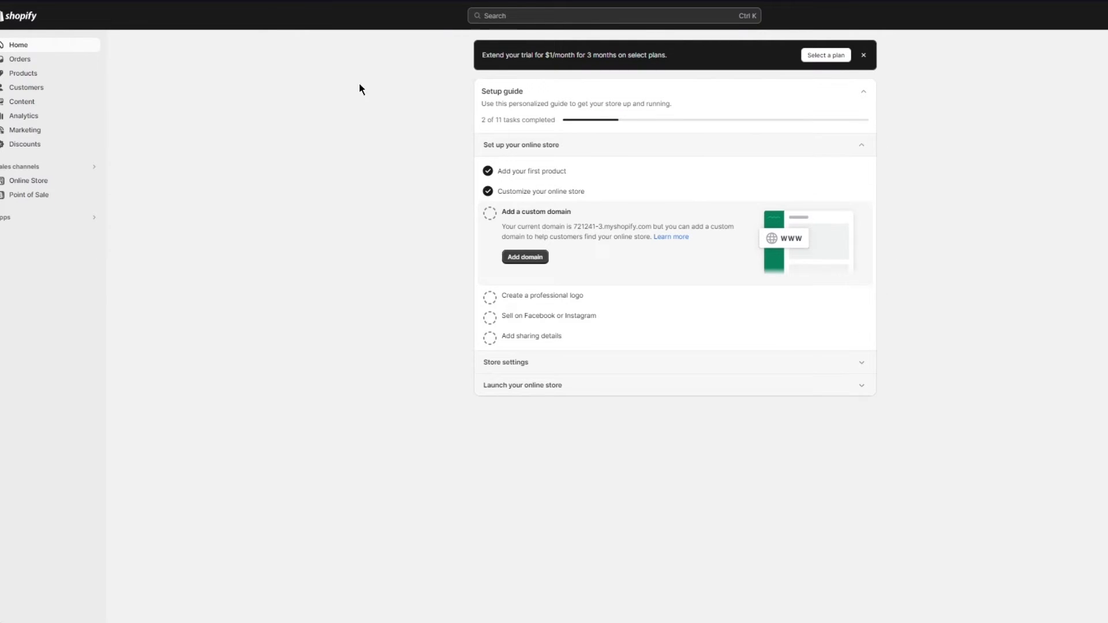
- Open the Products list from the Shopify admin sidebar
left_click(85, 73)
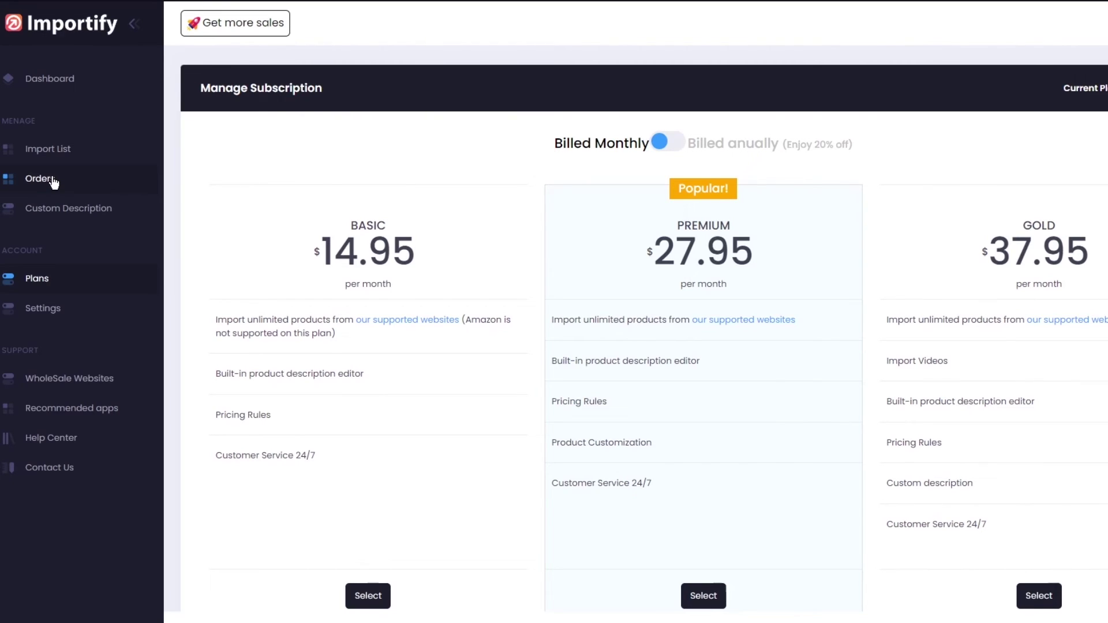
- Switch to the My Store · Products tab showing the bamoer 925 Sterling Silver Pumpkin Charm bracelet
left_click(79, 15)
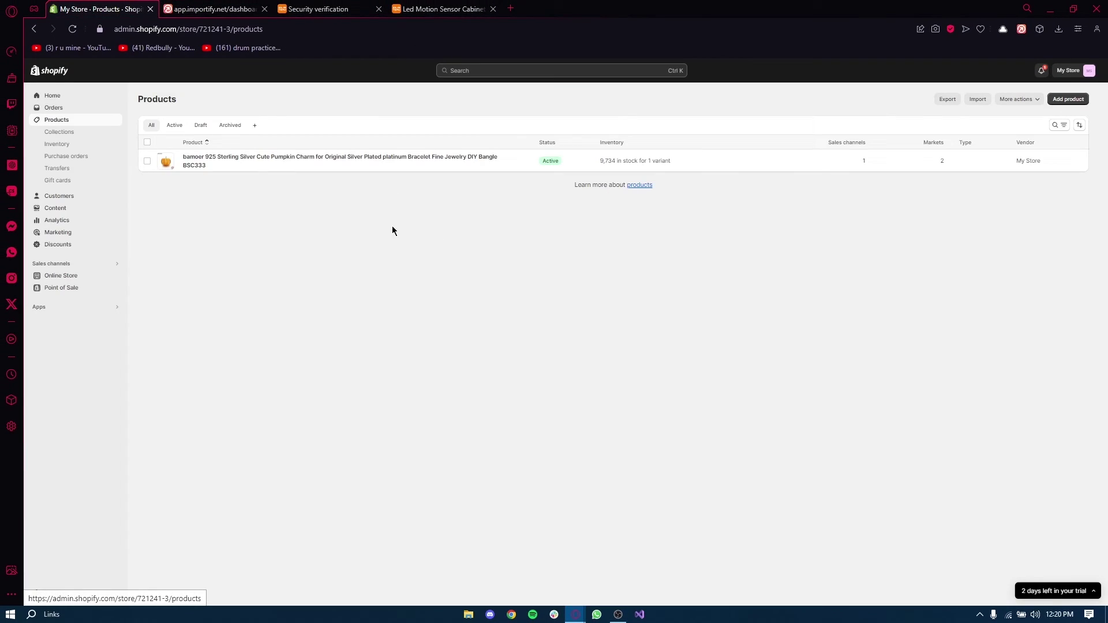